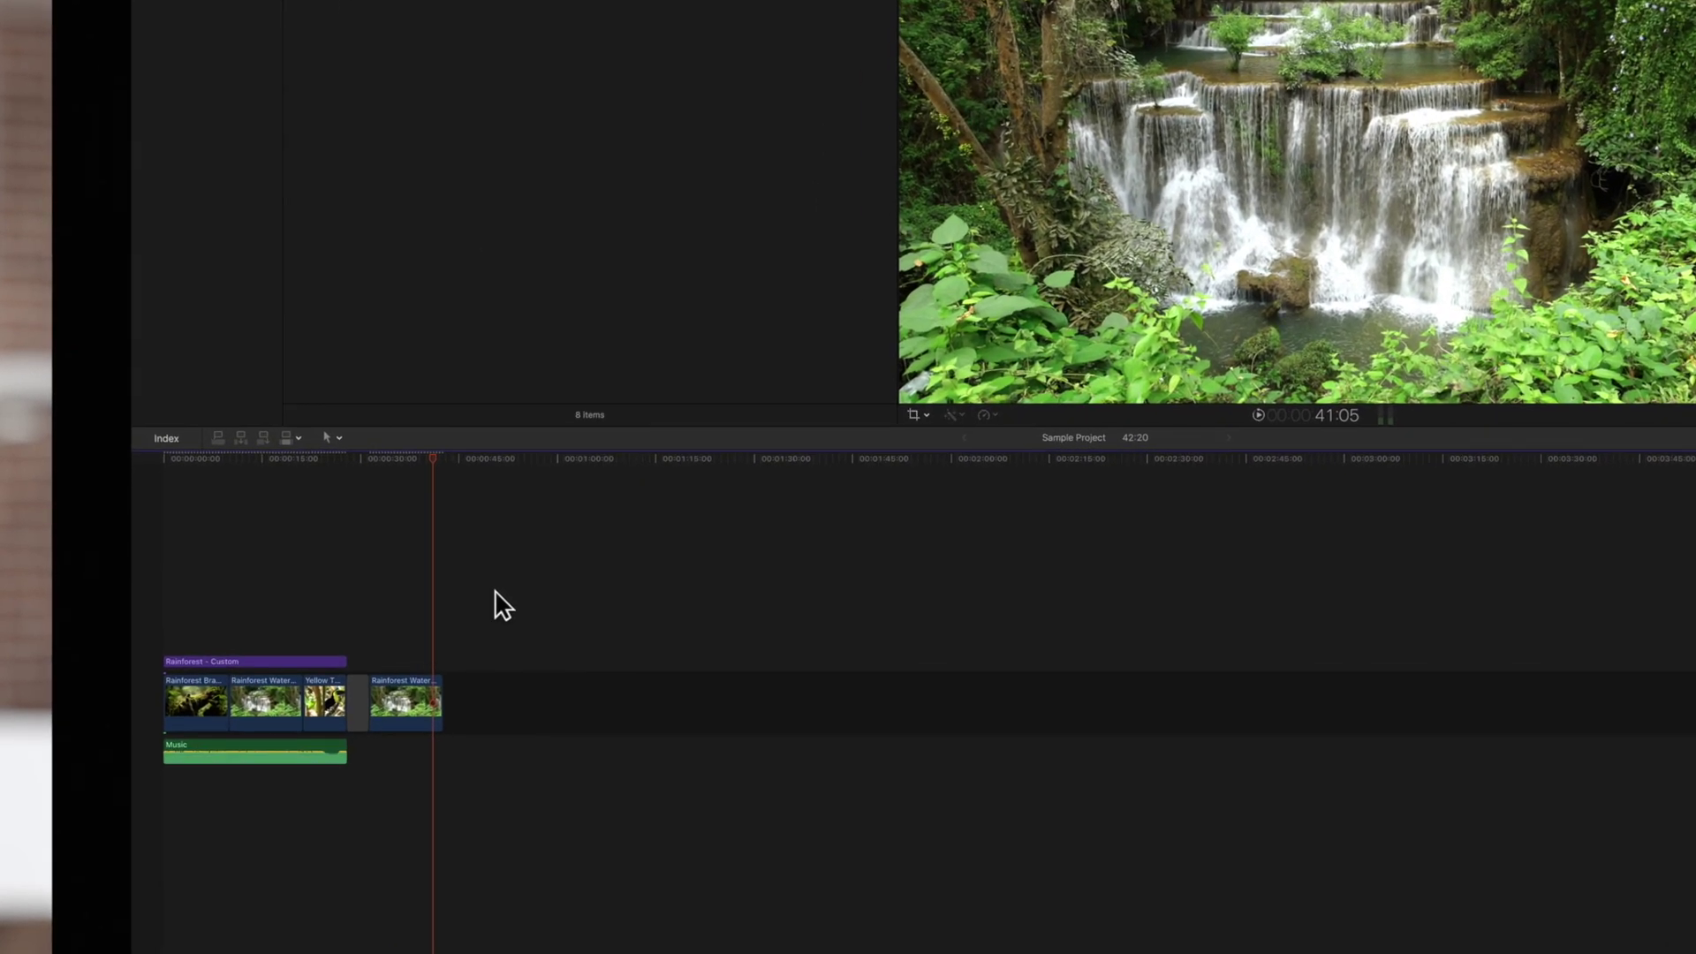
Step: Move the Rainforest Branch clip to the storyline's end, leaving its title and music clips in place
click(232, 610)
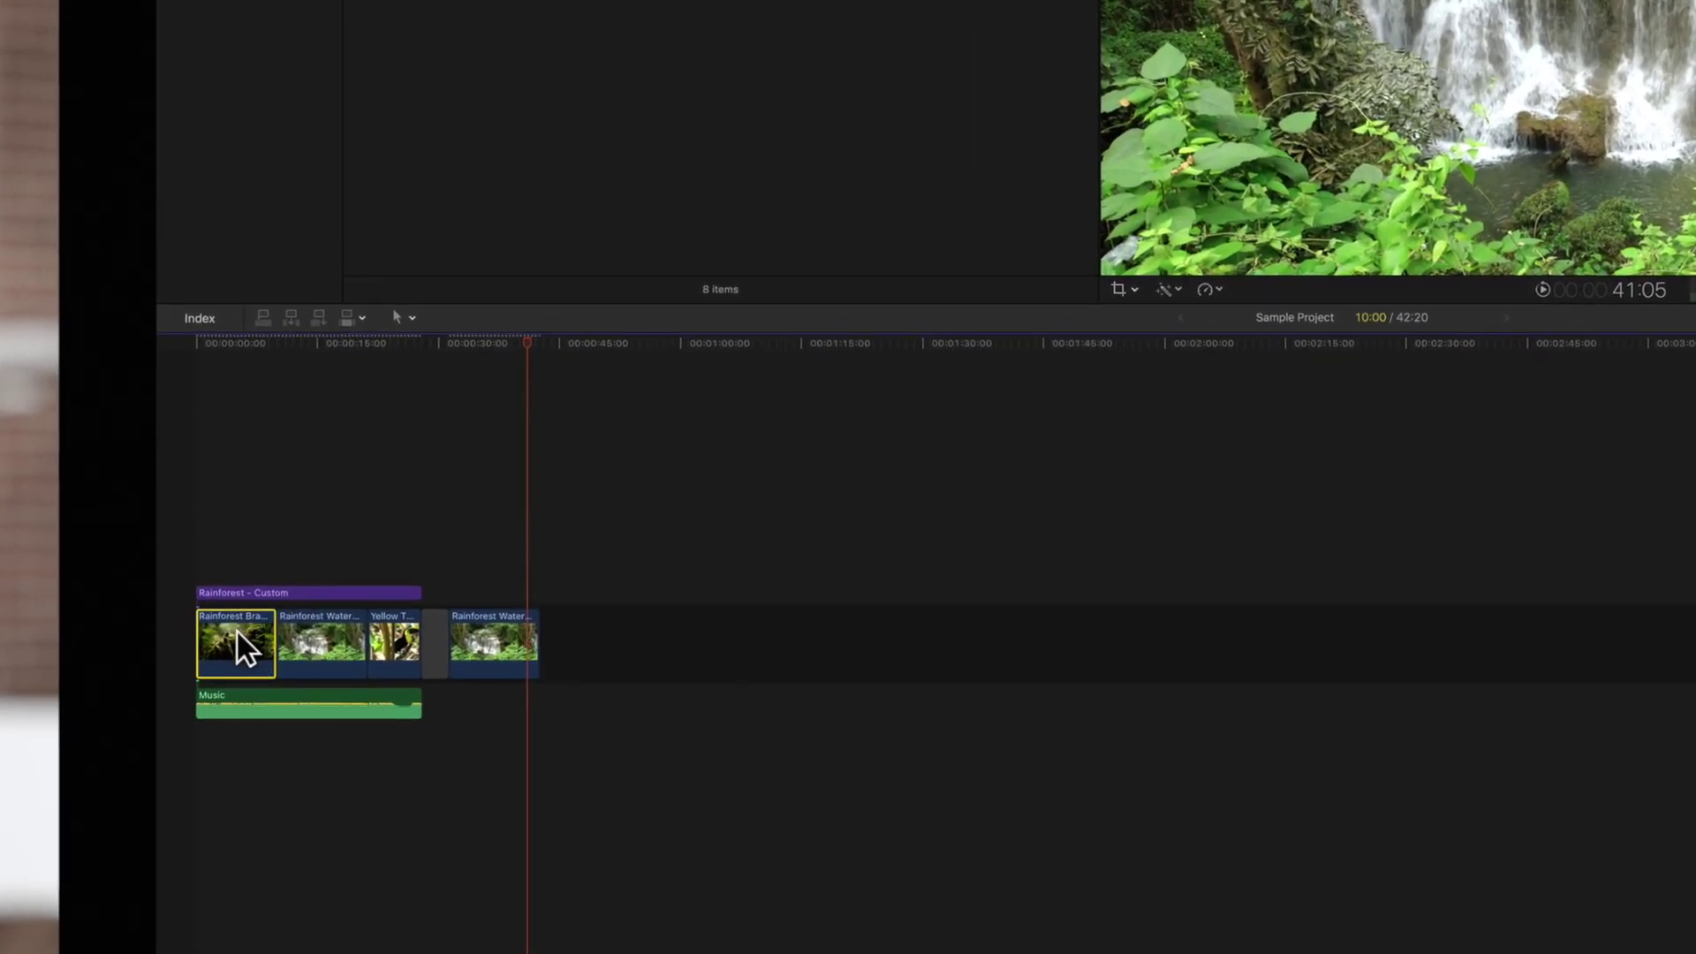
drag(235, 636, 498, 627)
key(grave)
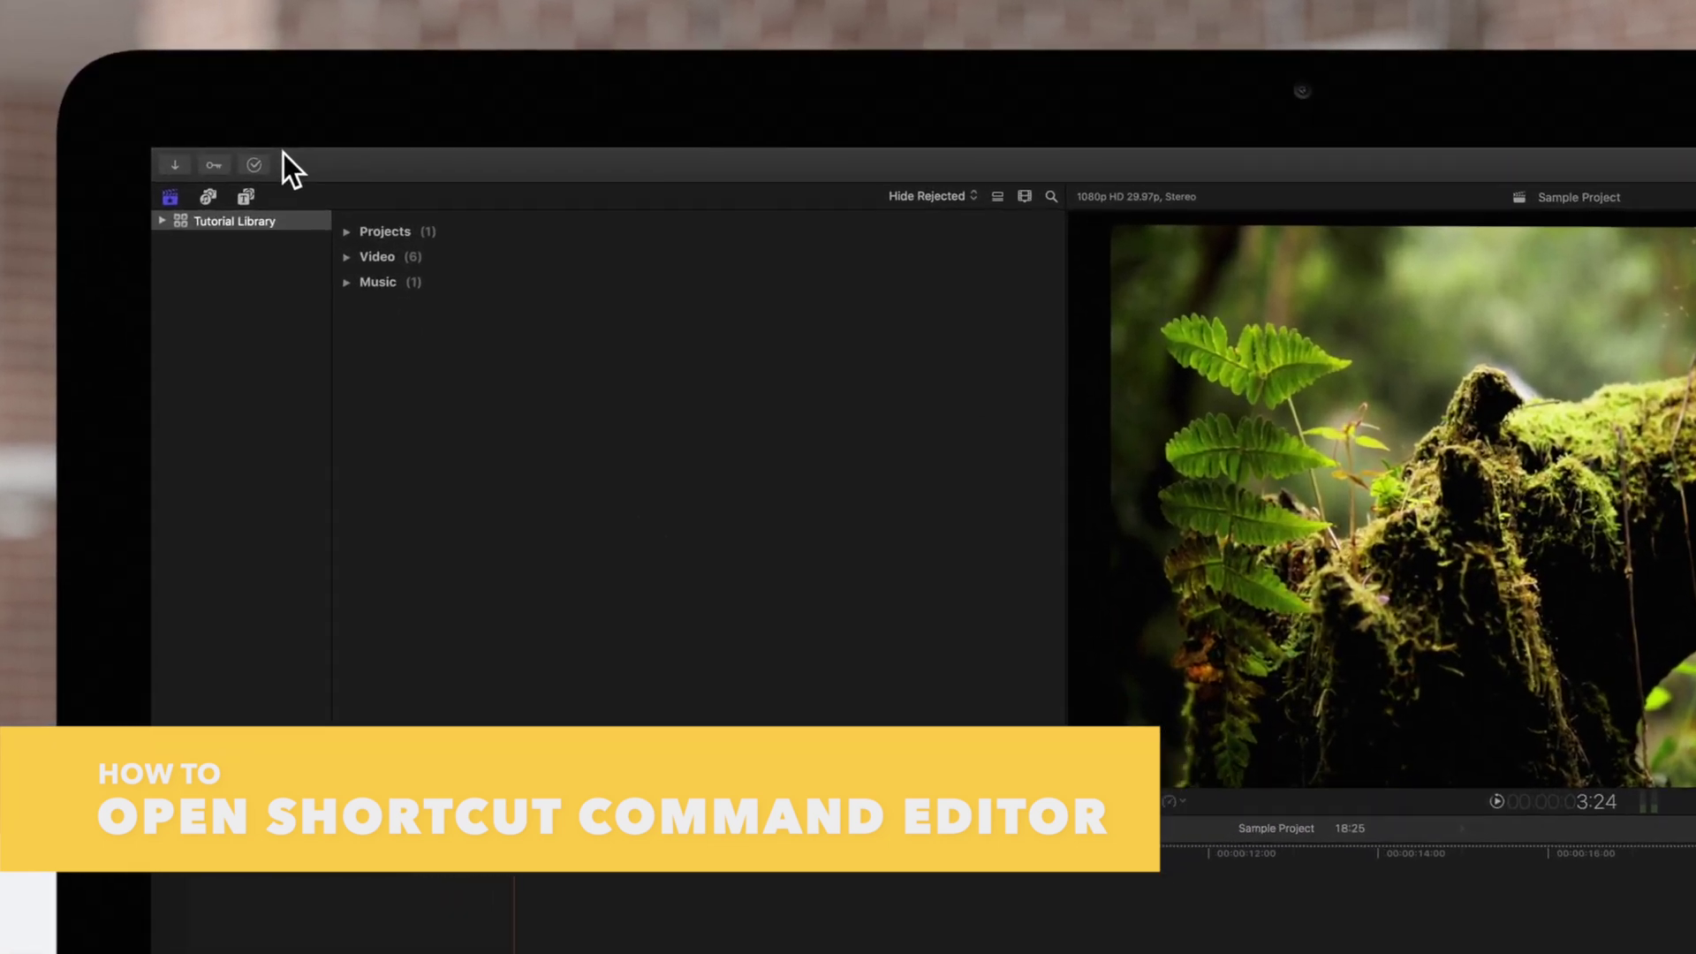
Step: Open the Command Editor via Final Cut Pro > Commands > Customize
click(283, 161)
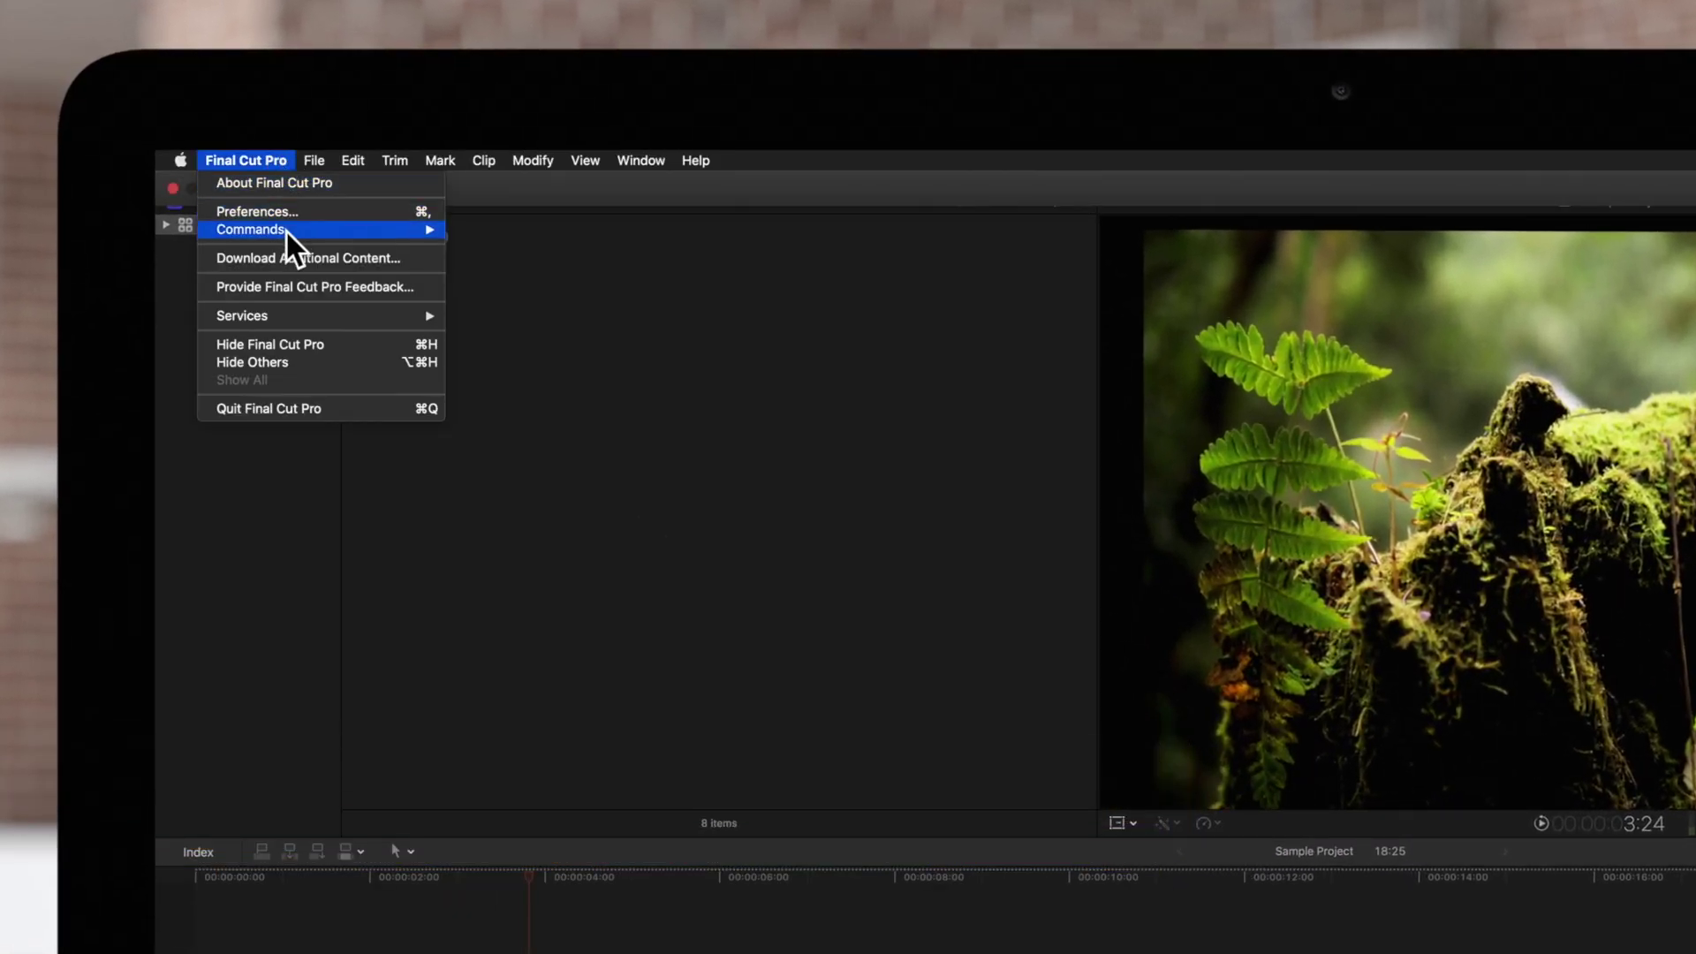
mouse_move(286, 232)
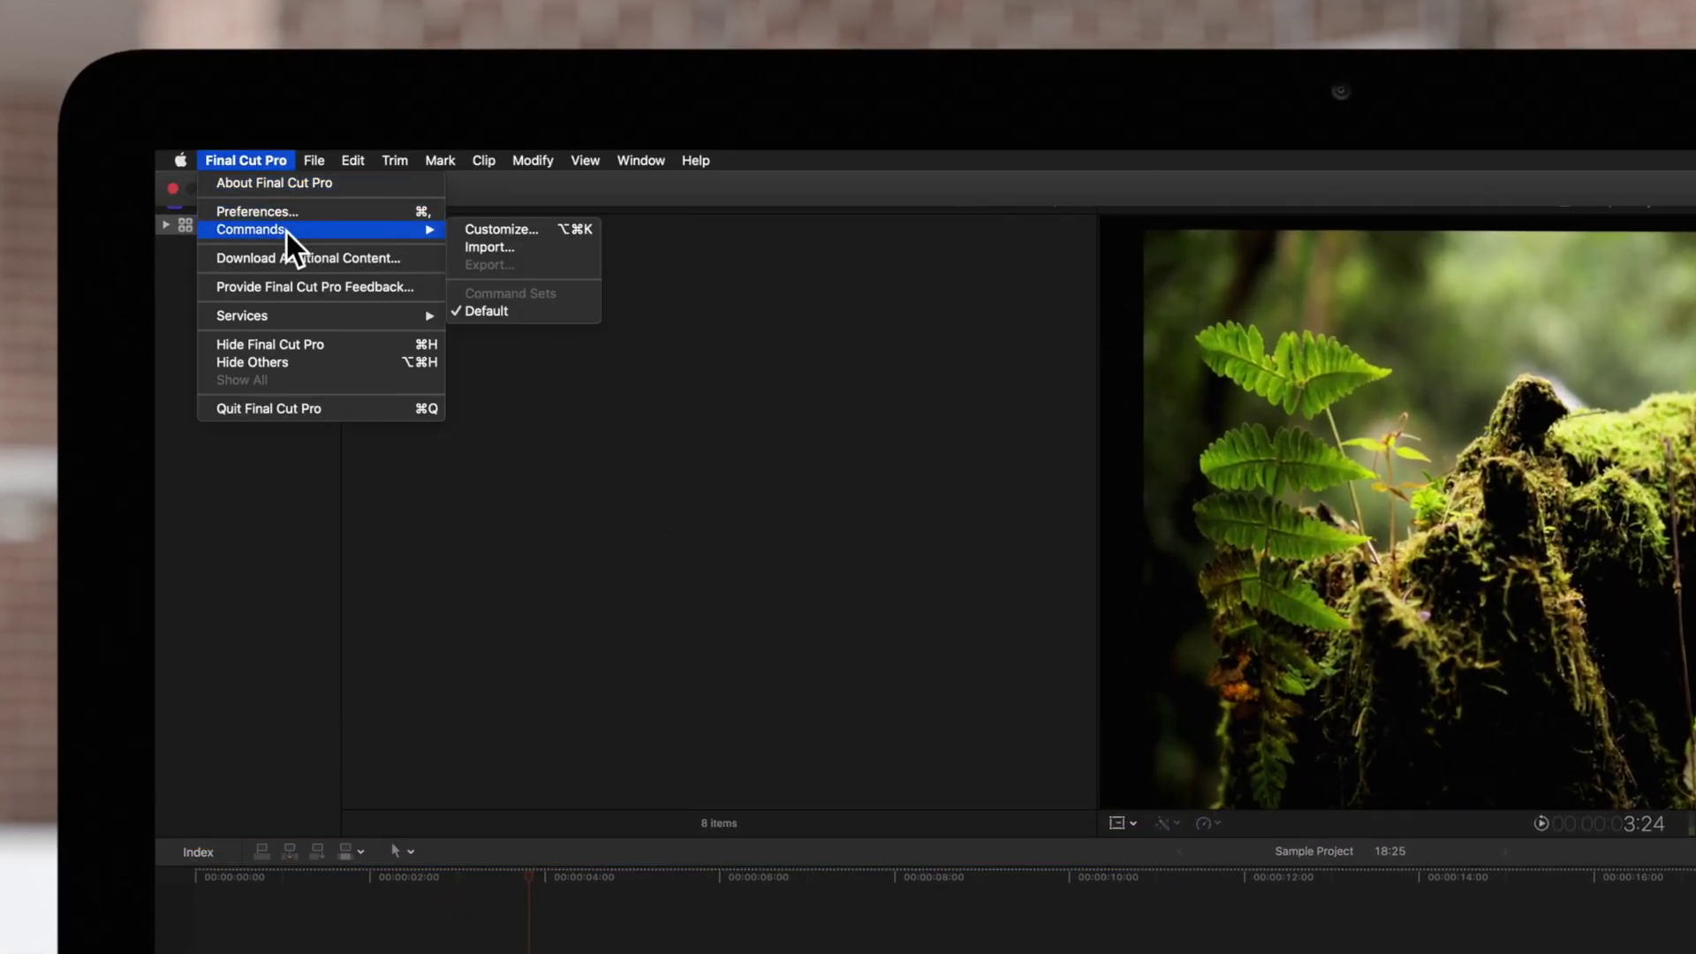
click(496, 233)
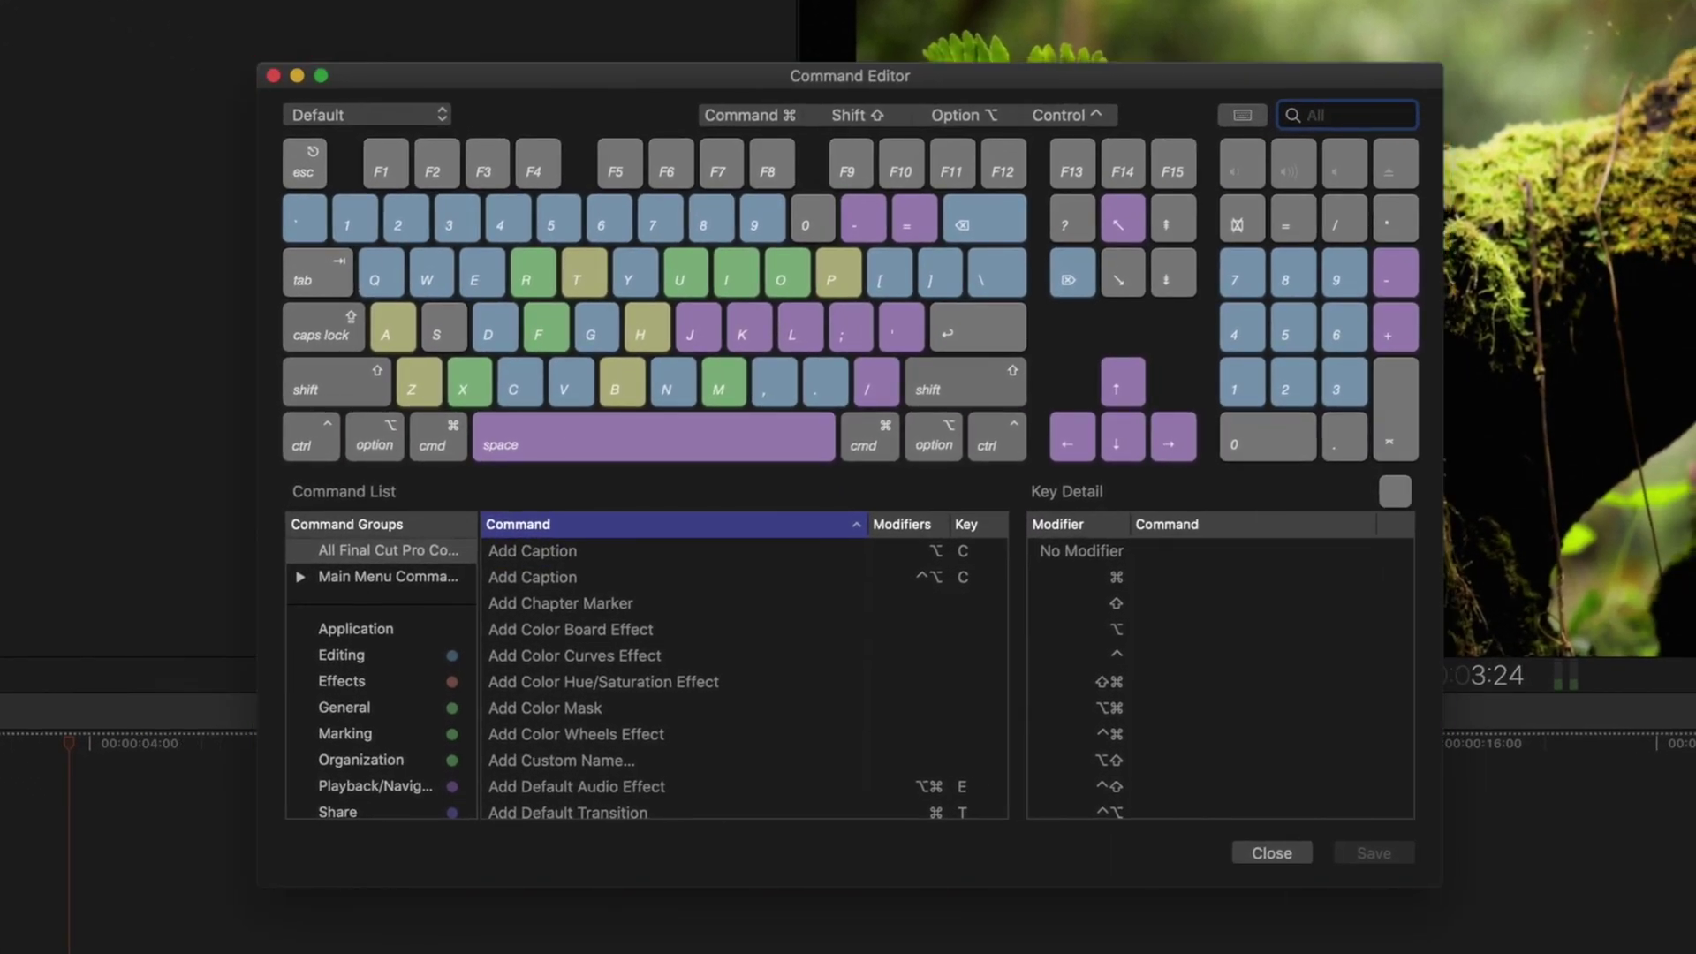
Step: Show which commands use the D and E keys, filtered to Command and Shift modifiers
click(496, 340)
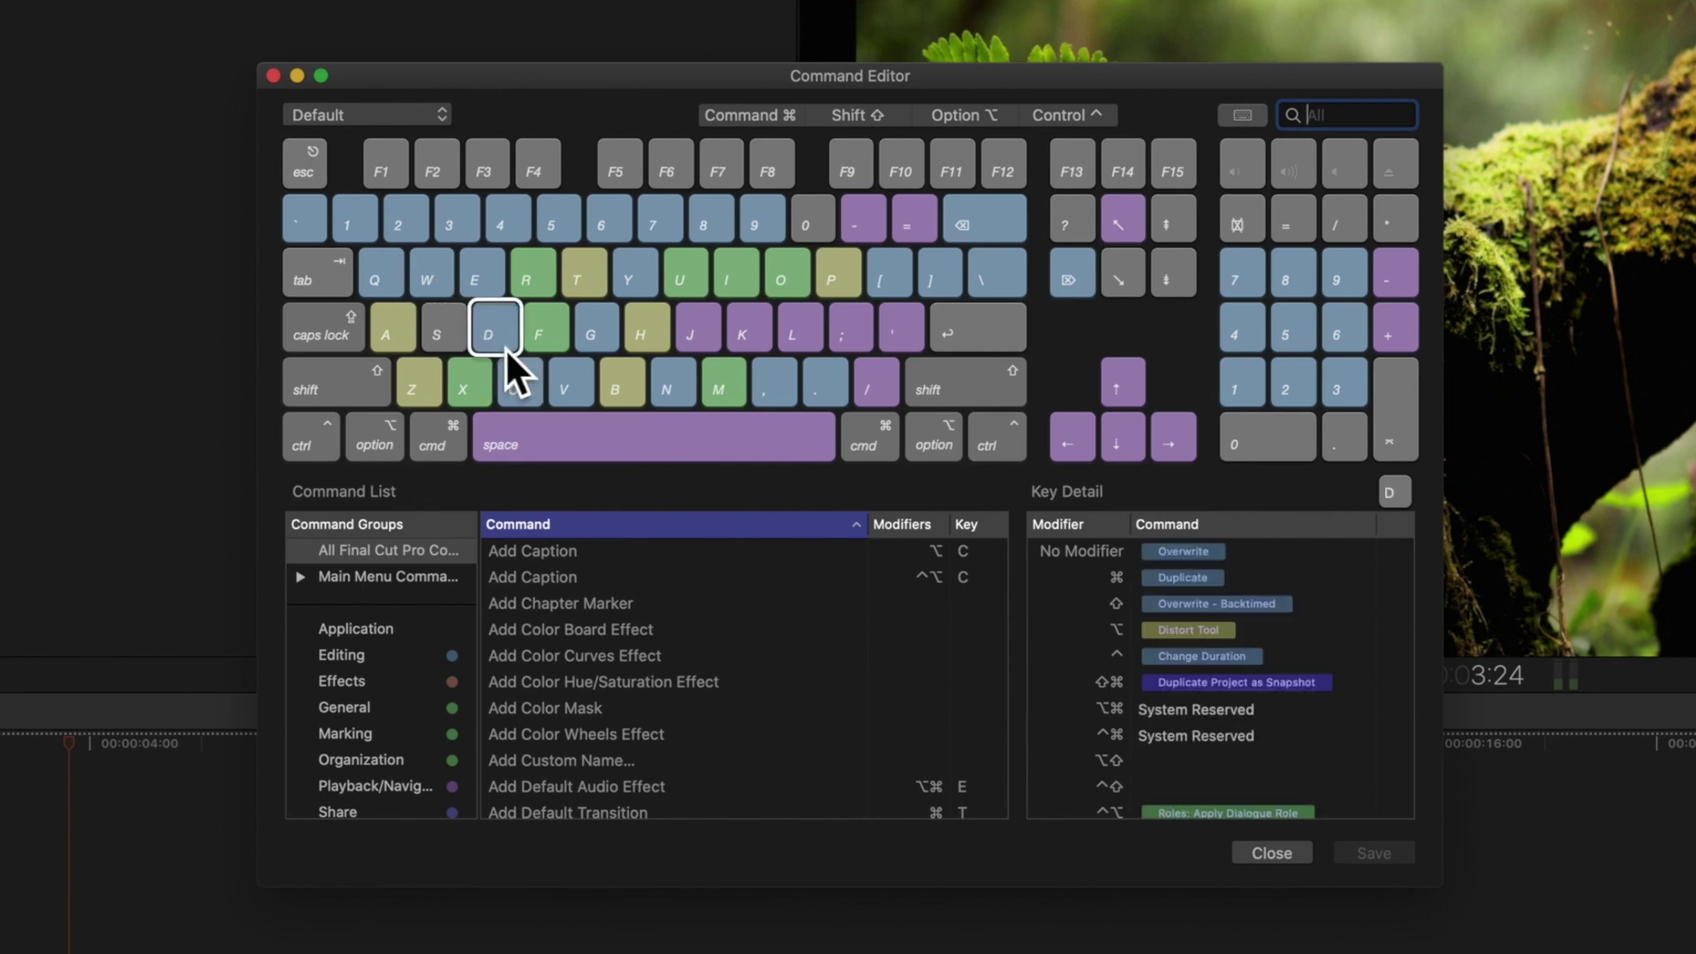
click(503, 284)
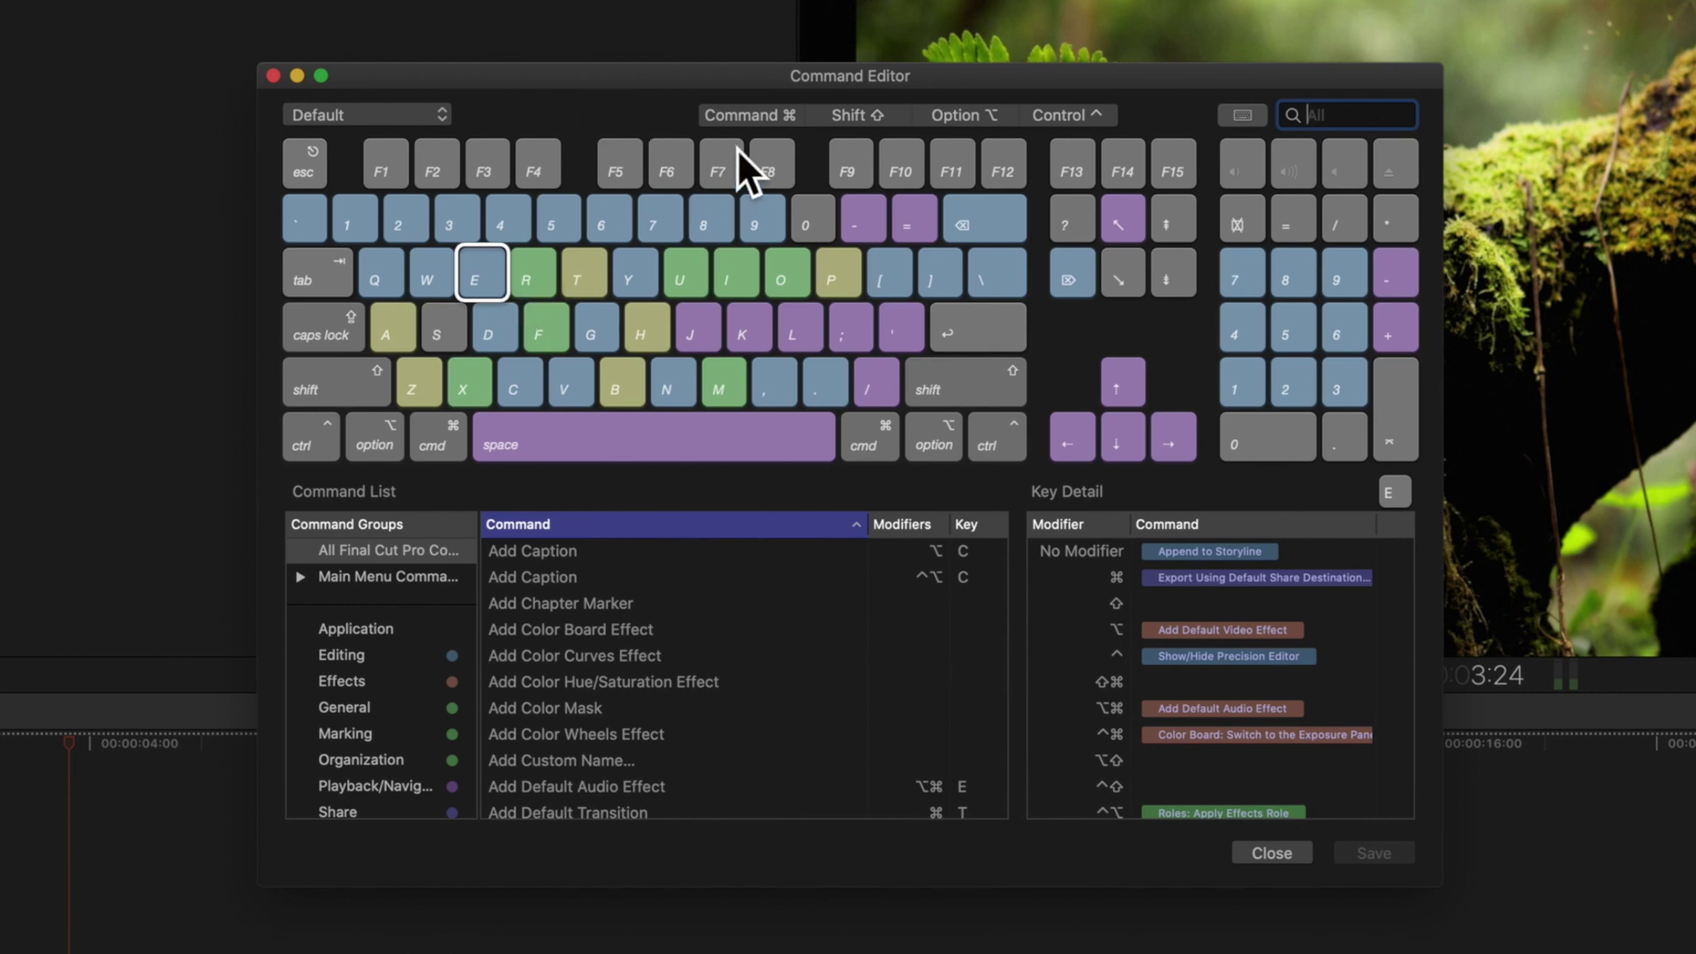
click(747, 116)
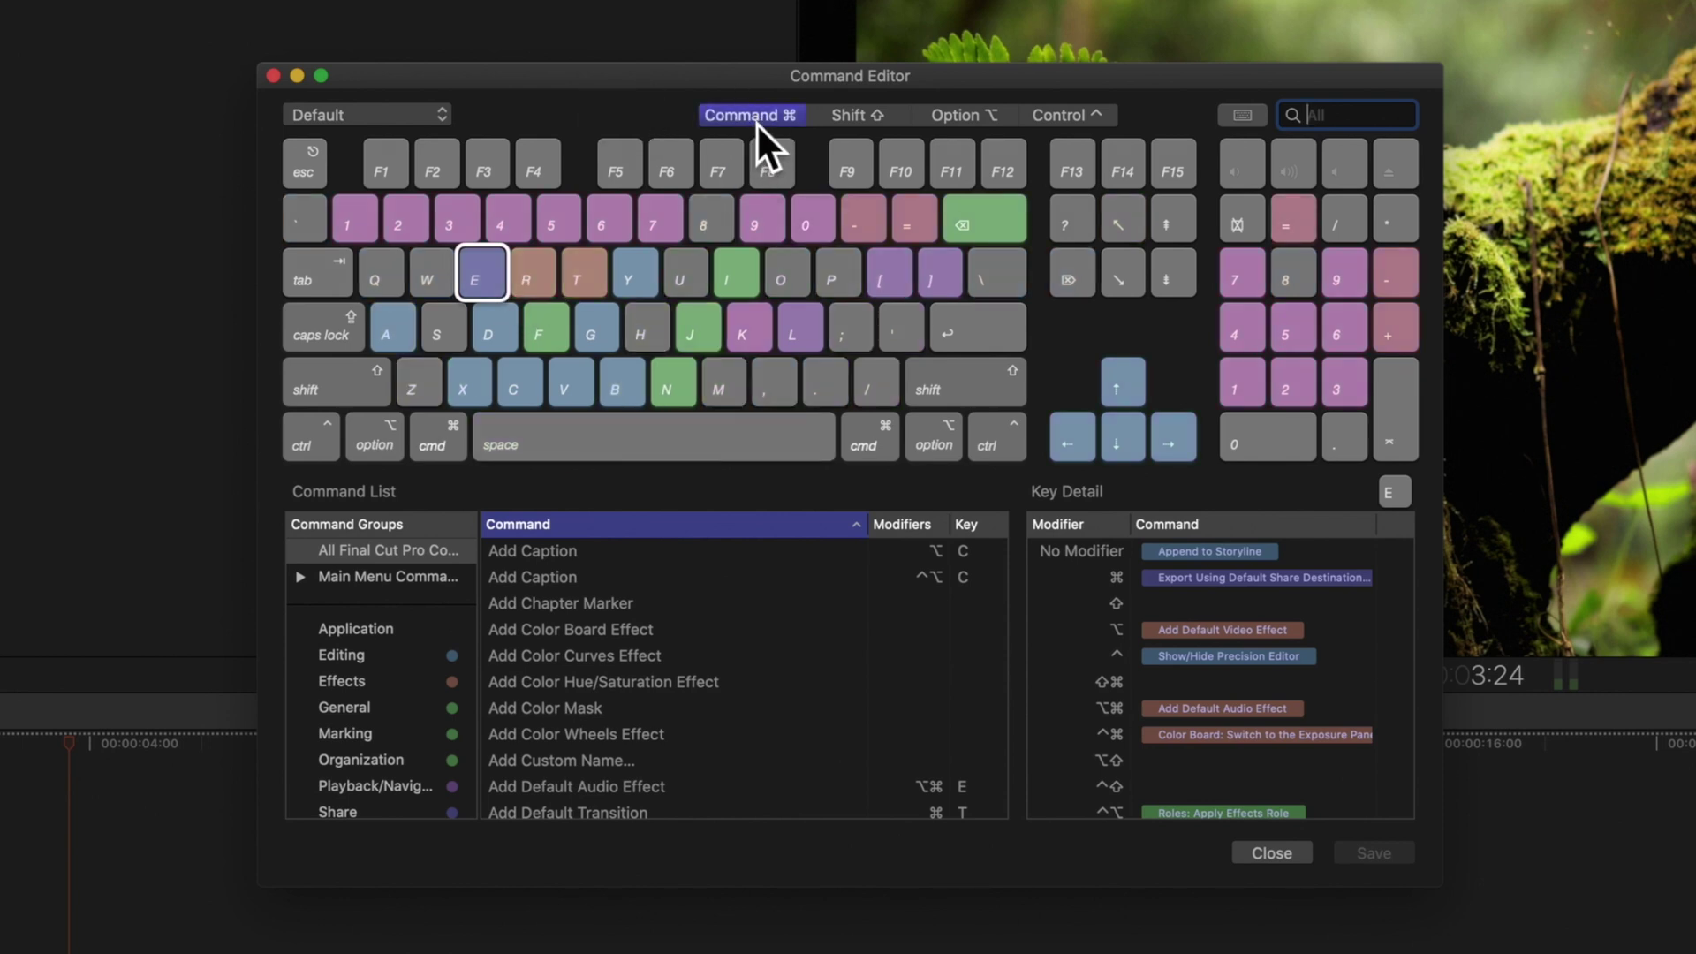
click(850, 119)
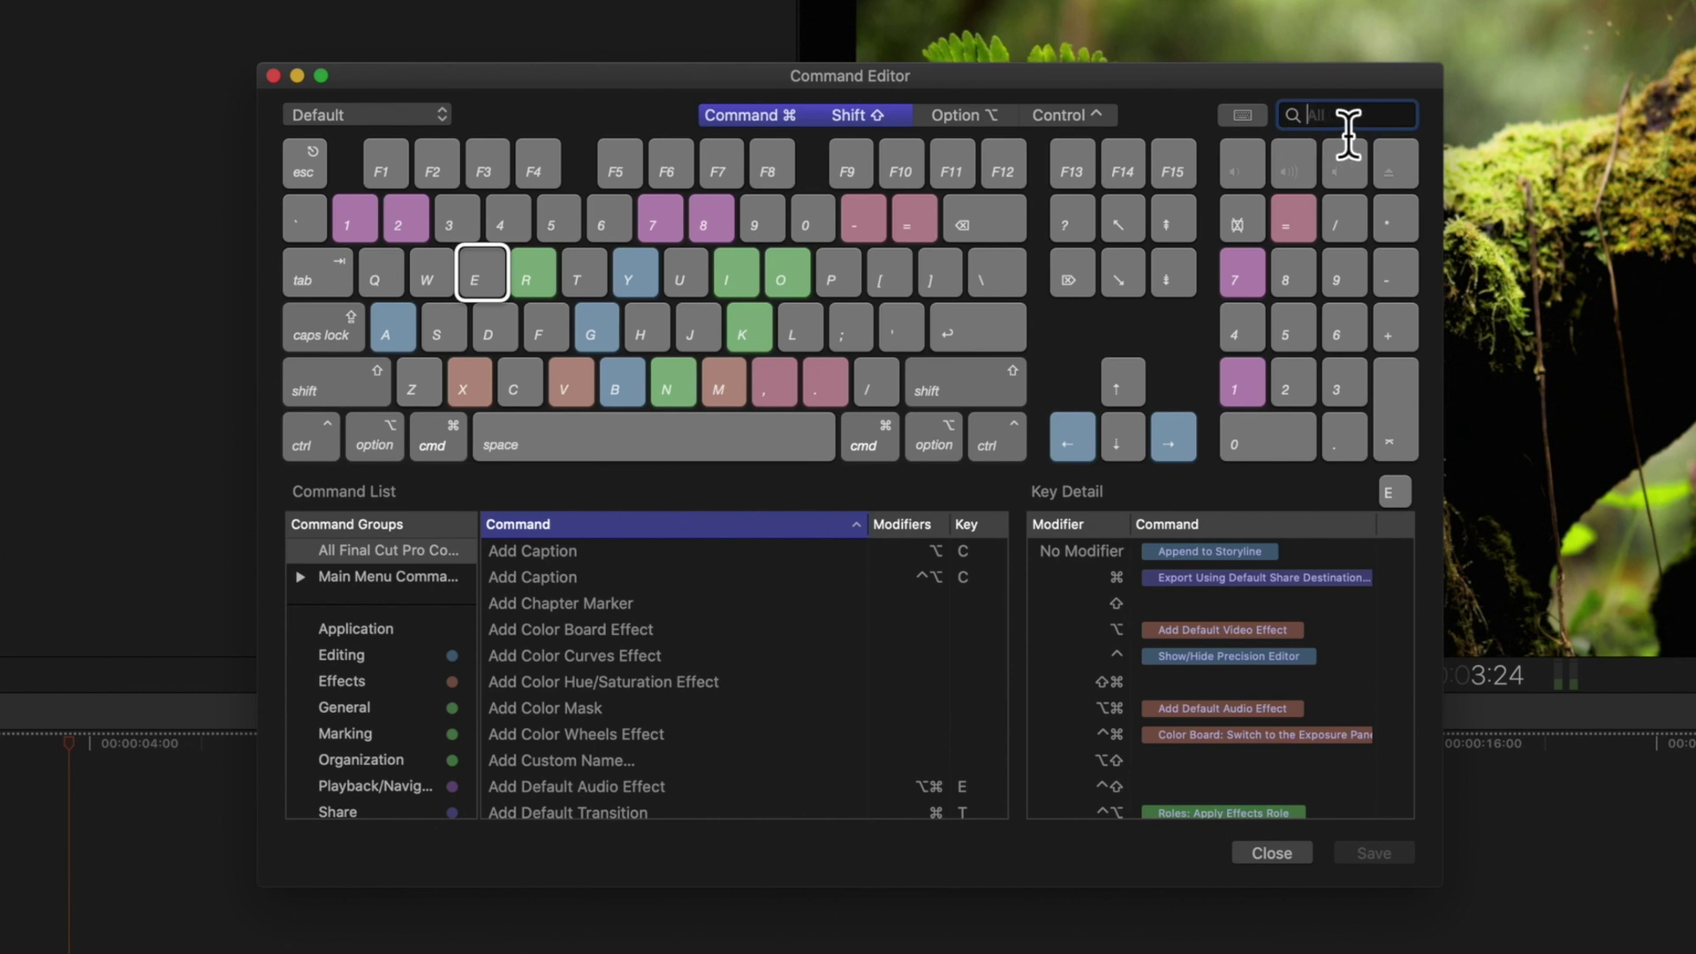
Step: Search for Blade, narrow results to the Editing group, then clear the search to list all Editing commands
text(Blade)
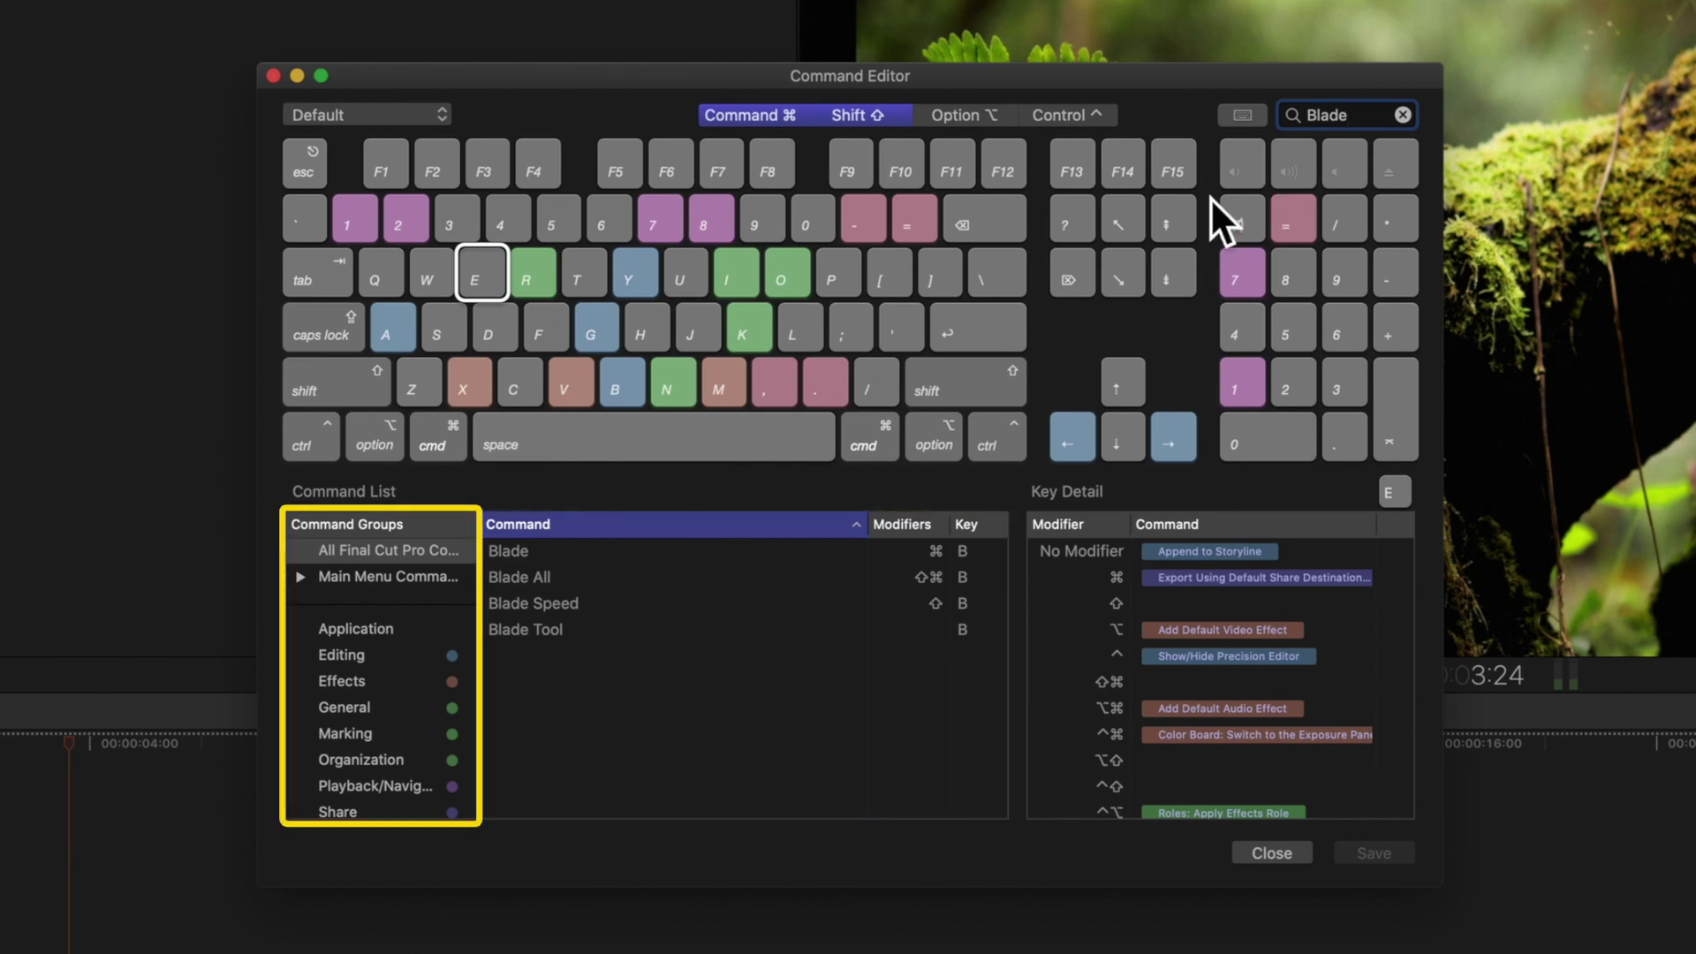
click(385, 656)
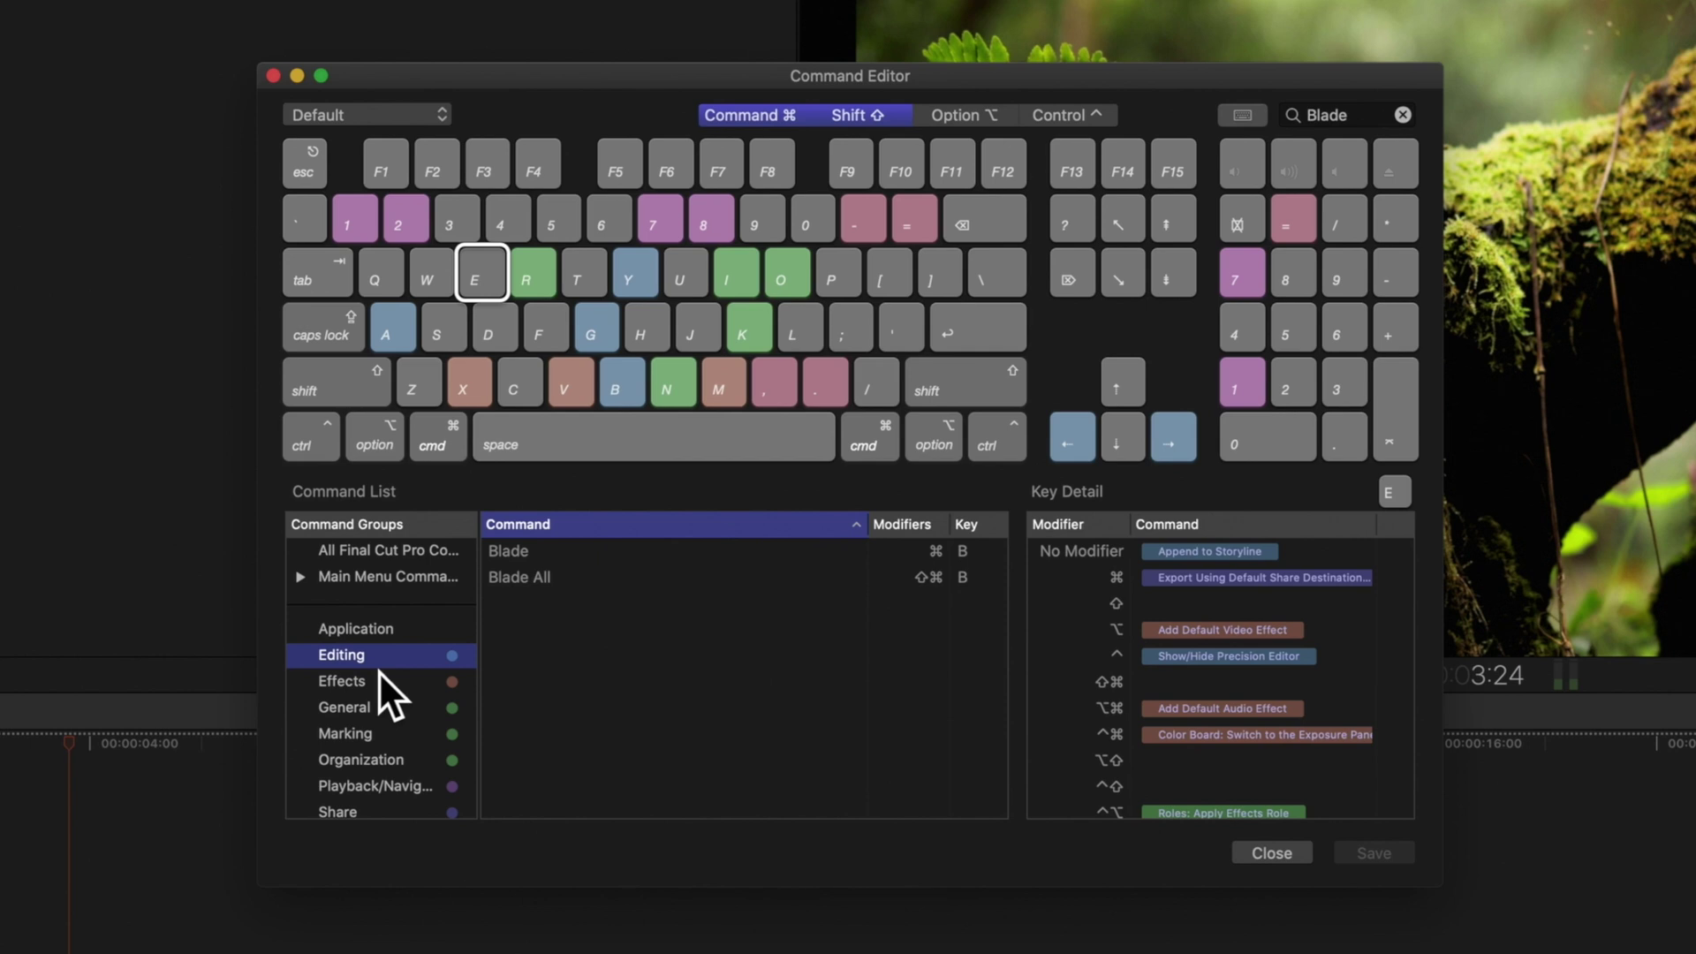
click(1405, 116)
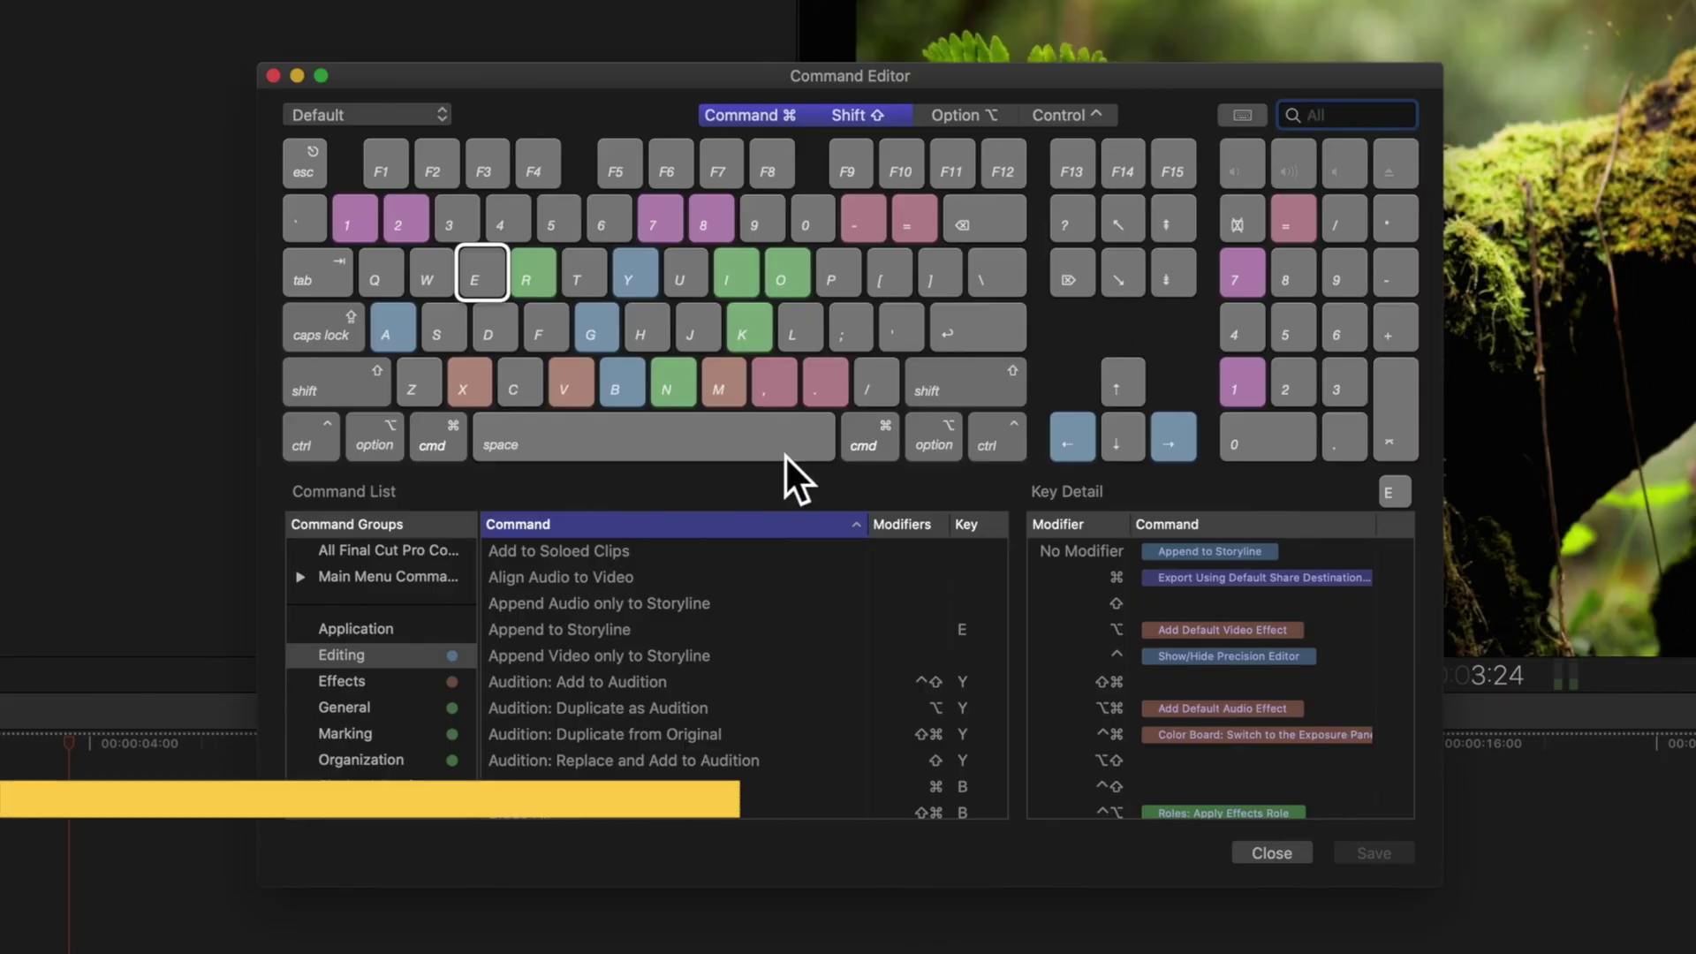
Step: Try assigning Control-Shift-Command-C to Effects' Add Color Mask, triggering the Make Copy warning
click(381, 686)
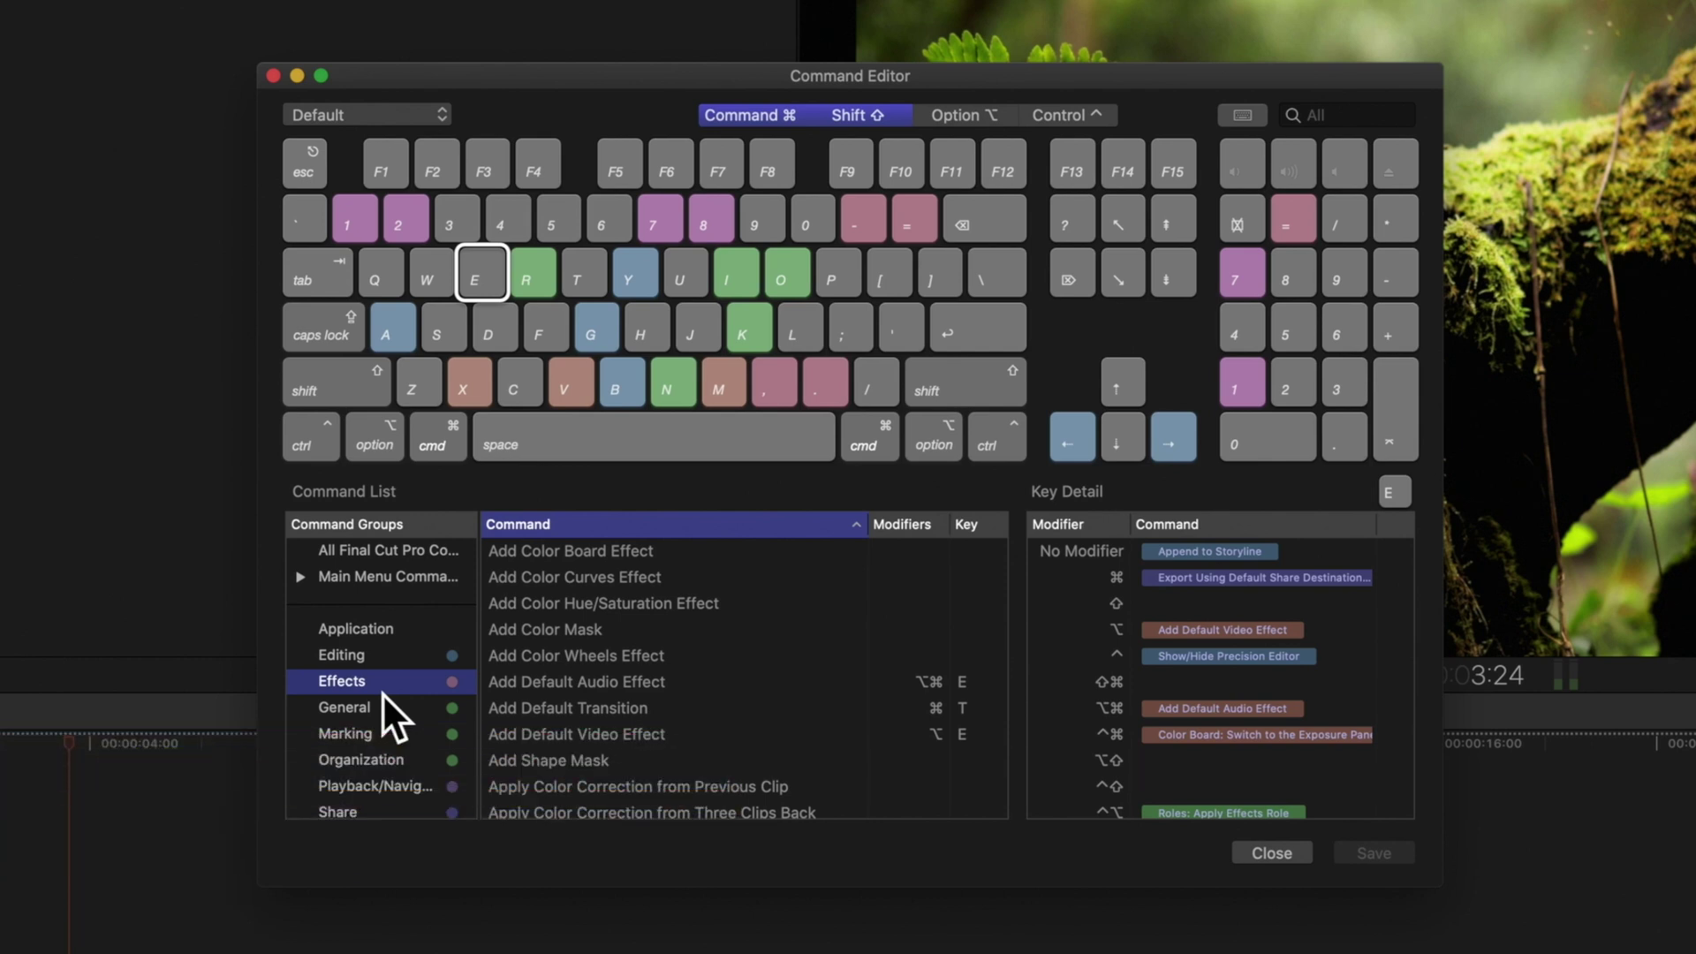
click(546, 631)
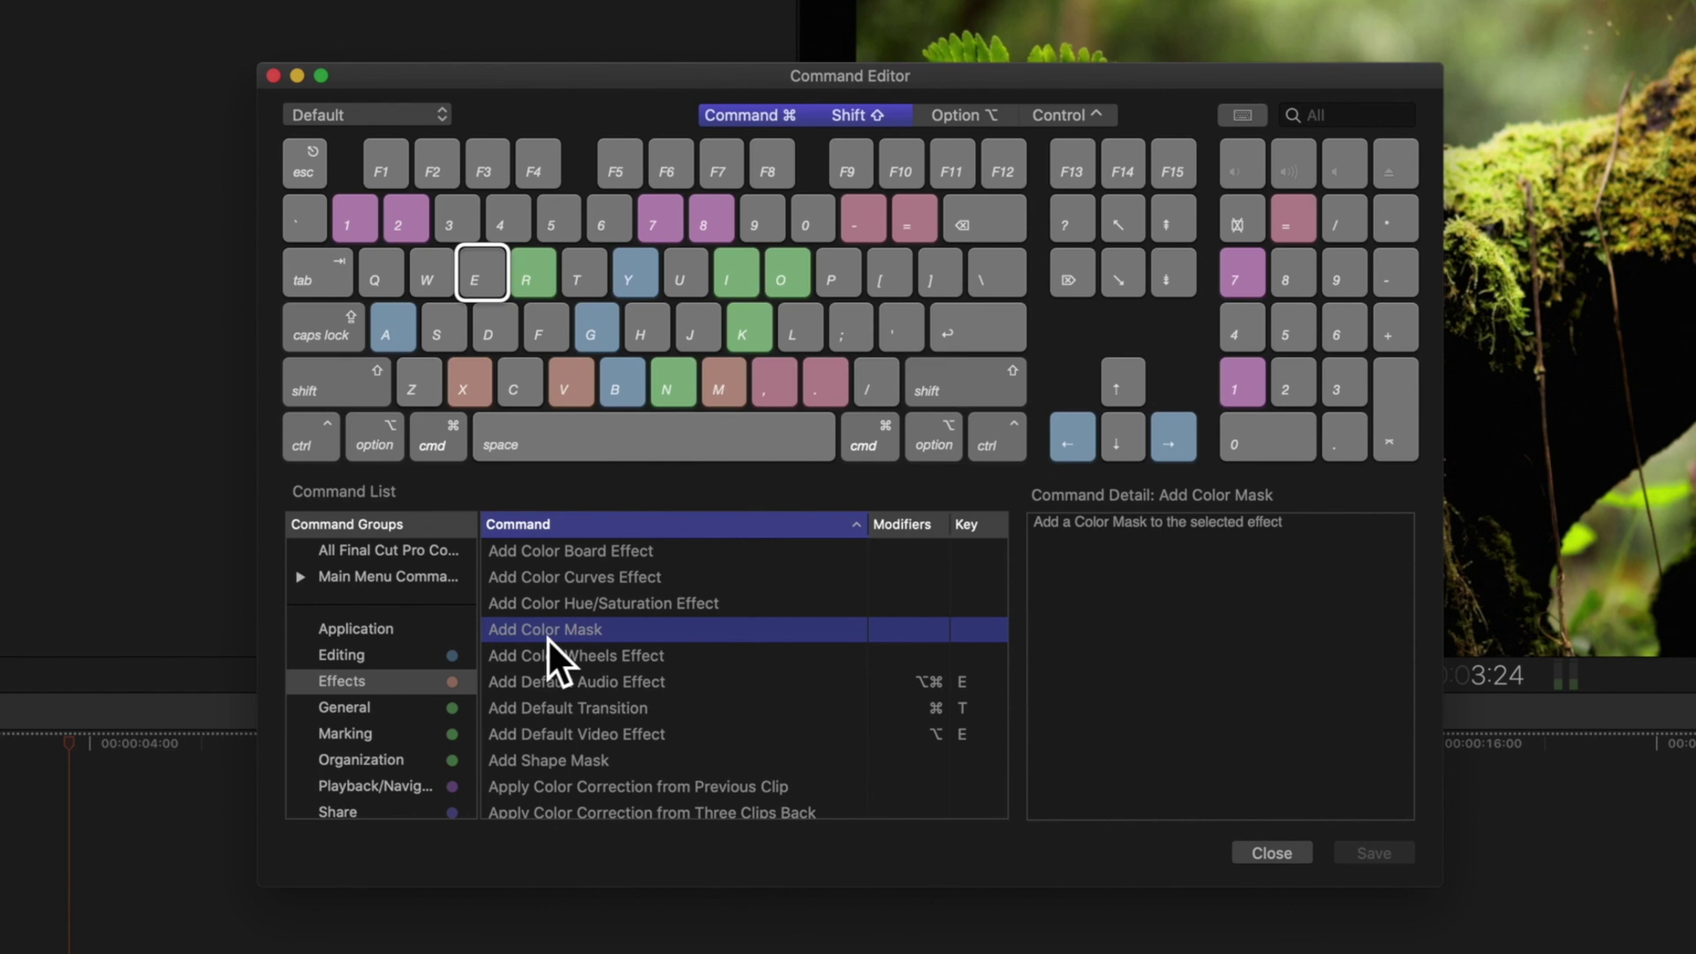
key(shift)
key(super)
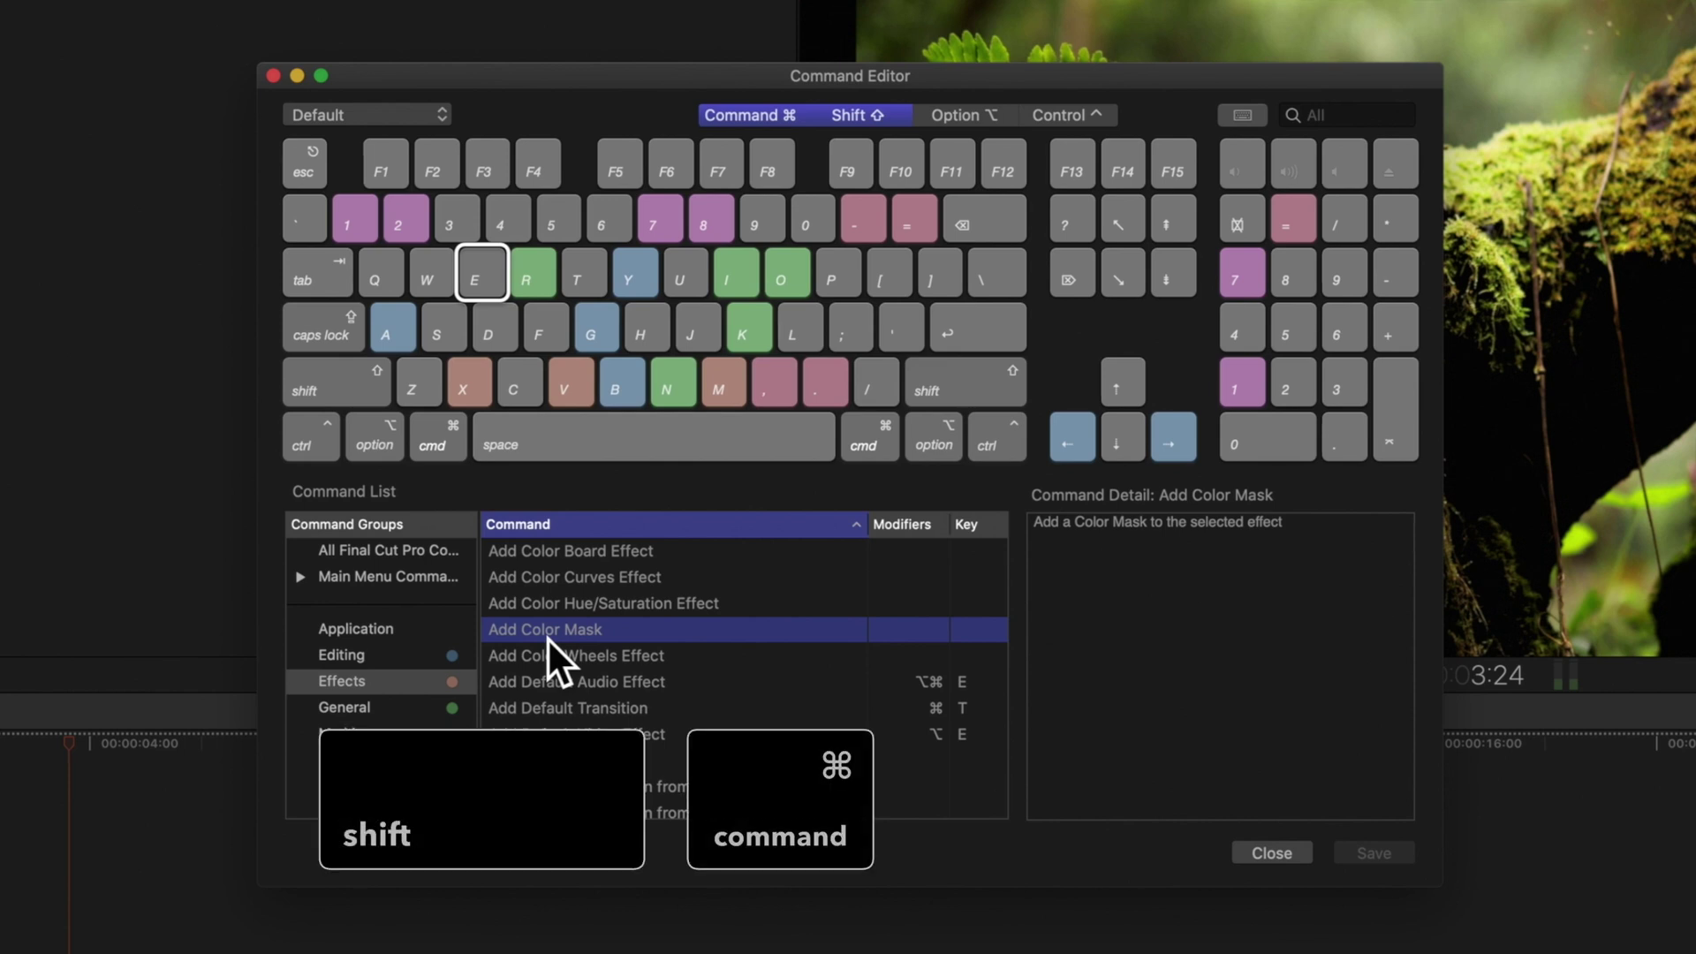
key(ctrl+shift+super+c)
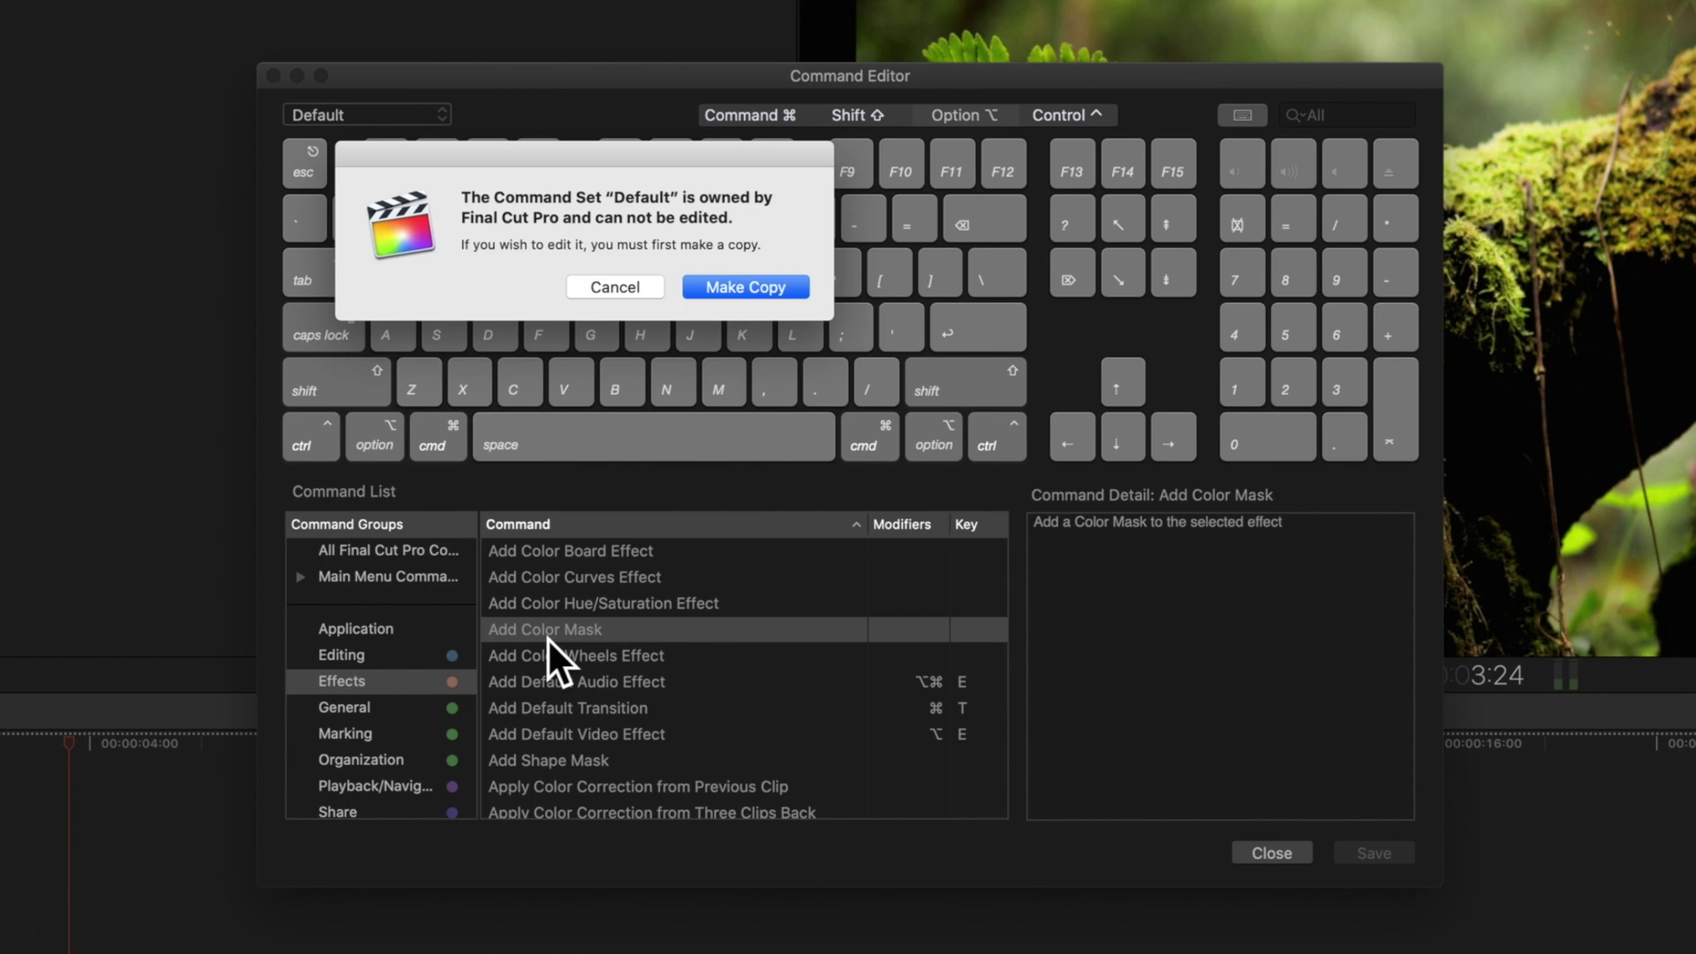
Step: Copy Default as 'Sample Commands' and give Add Color Mask Control-Shift-Command-C
click(745, 287)
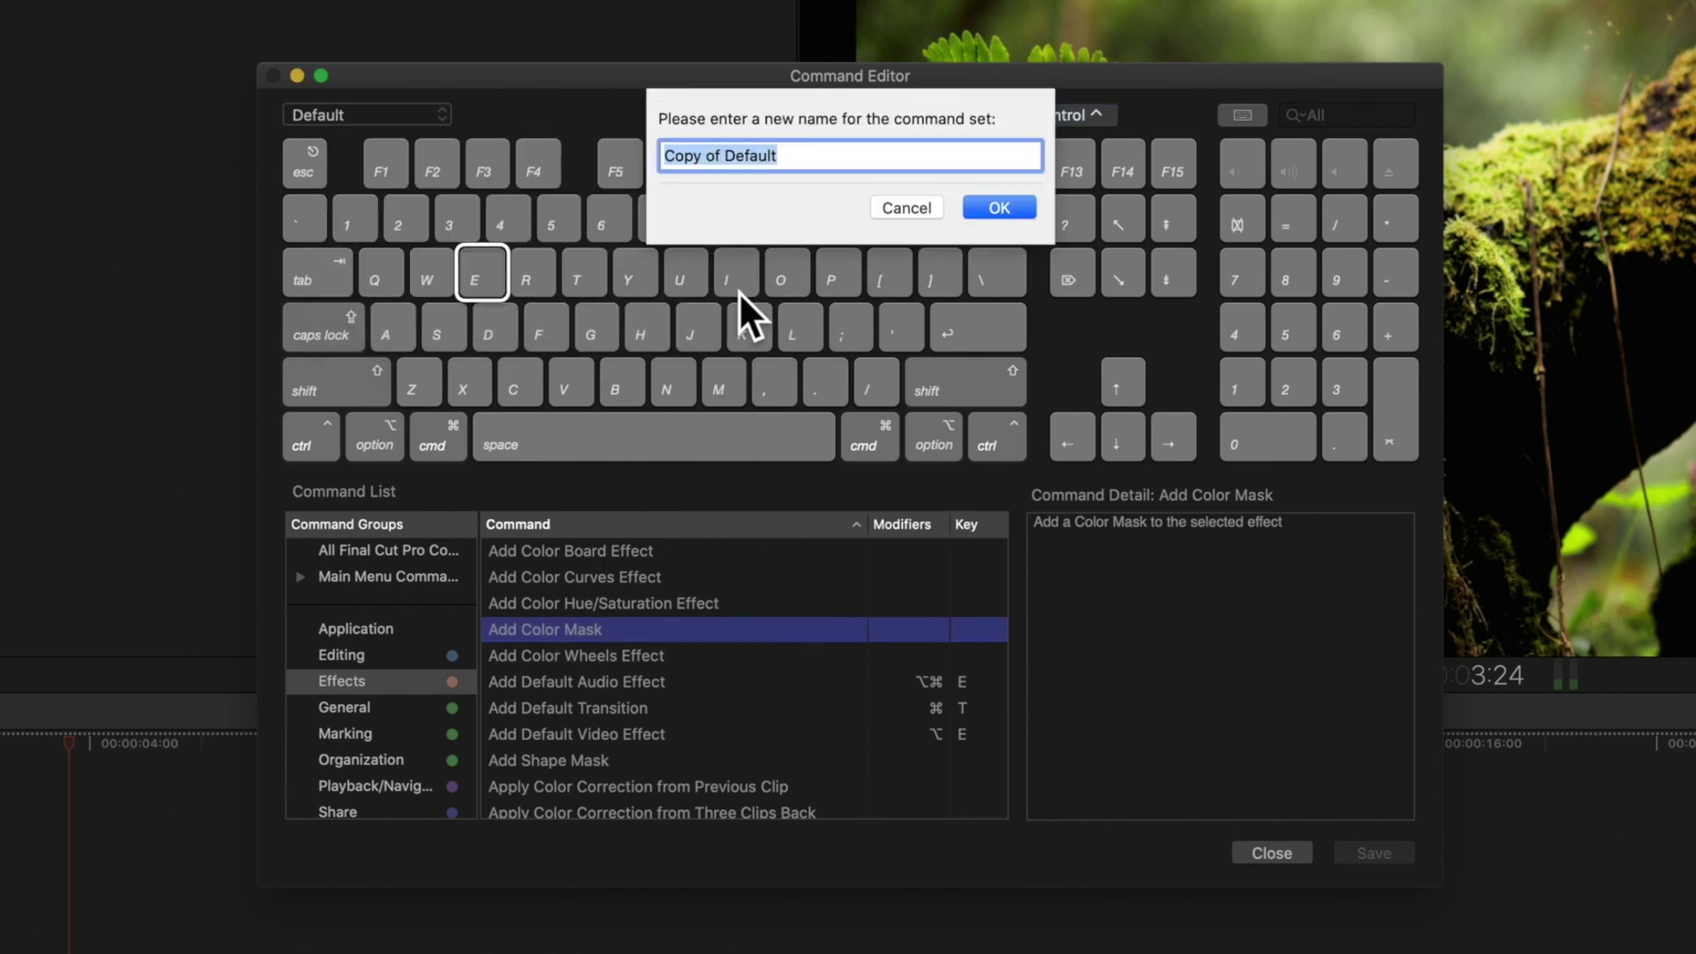
text(Sample Commands)
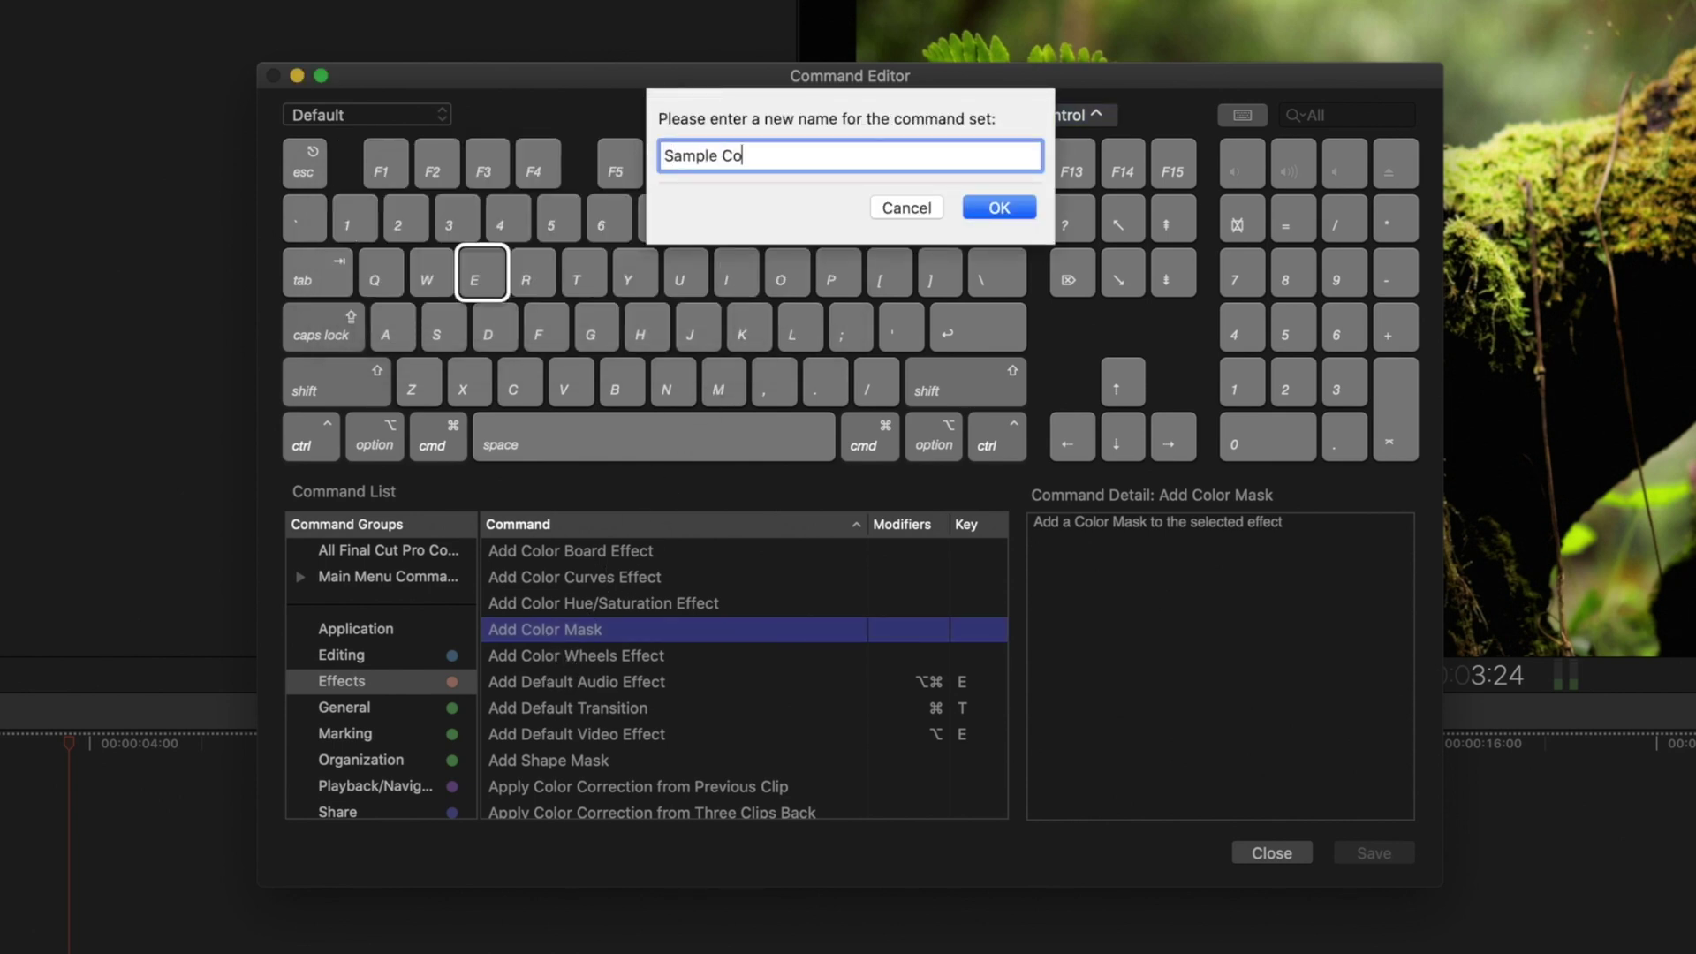
click(994, 210)
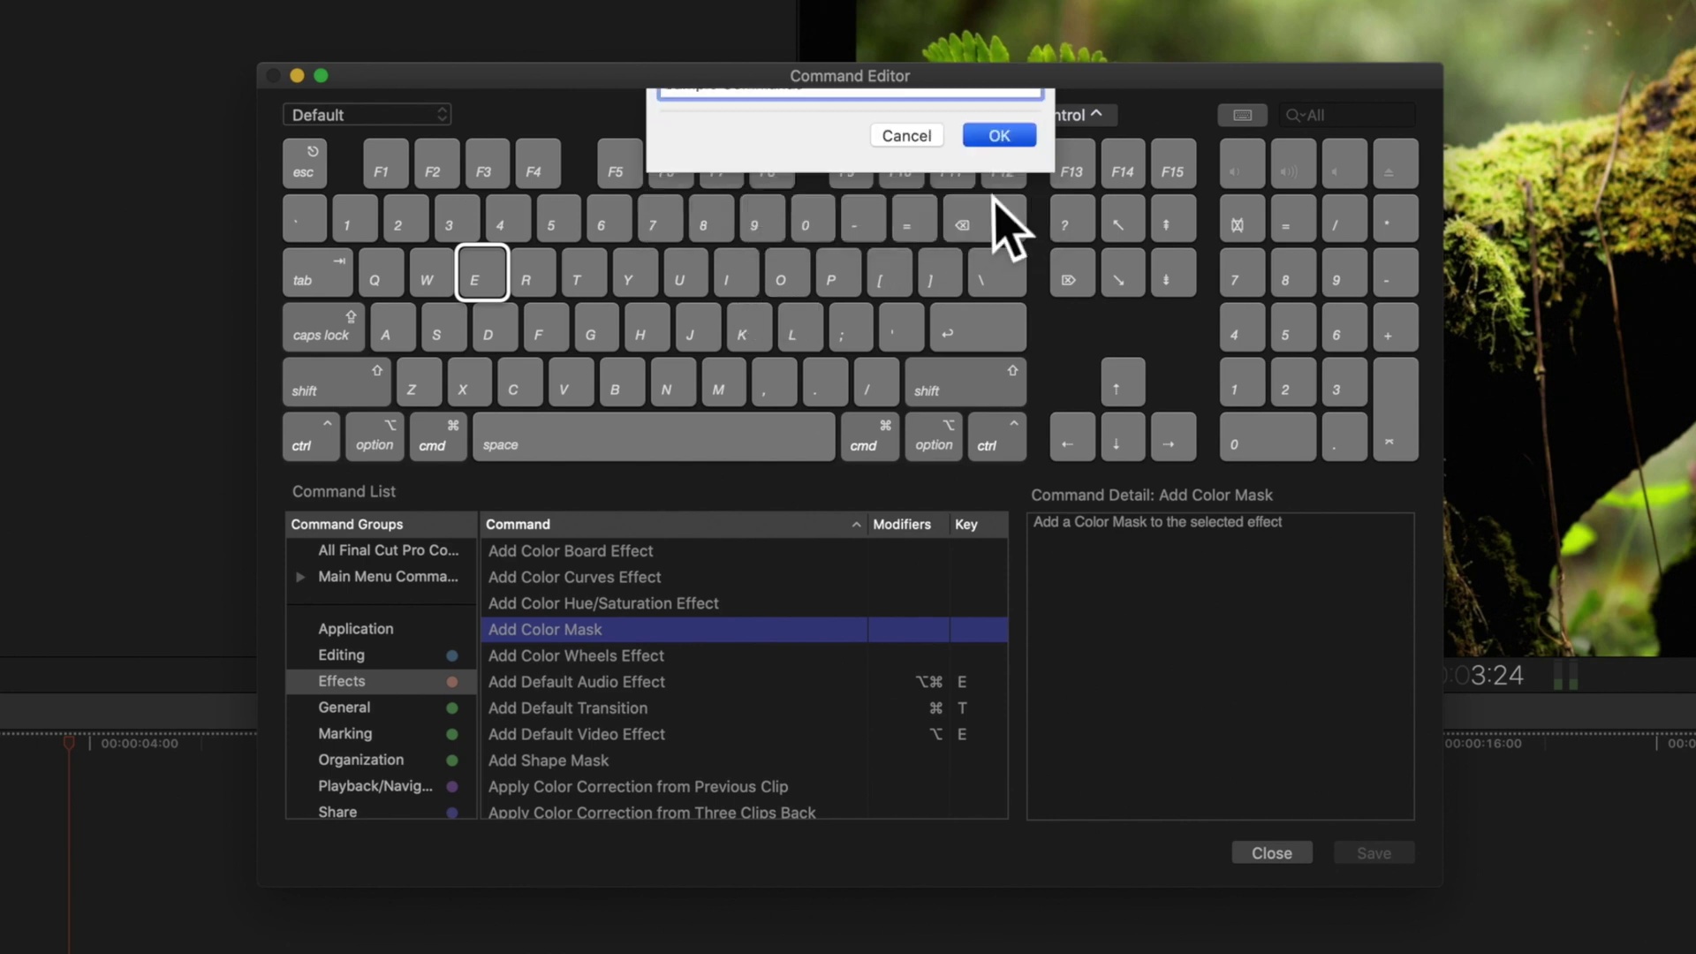
key(ctrl+shift+super+c)
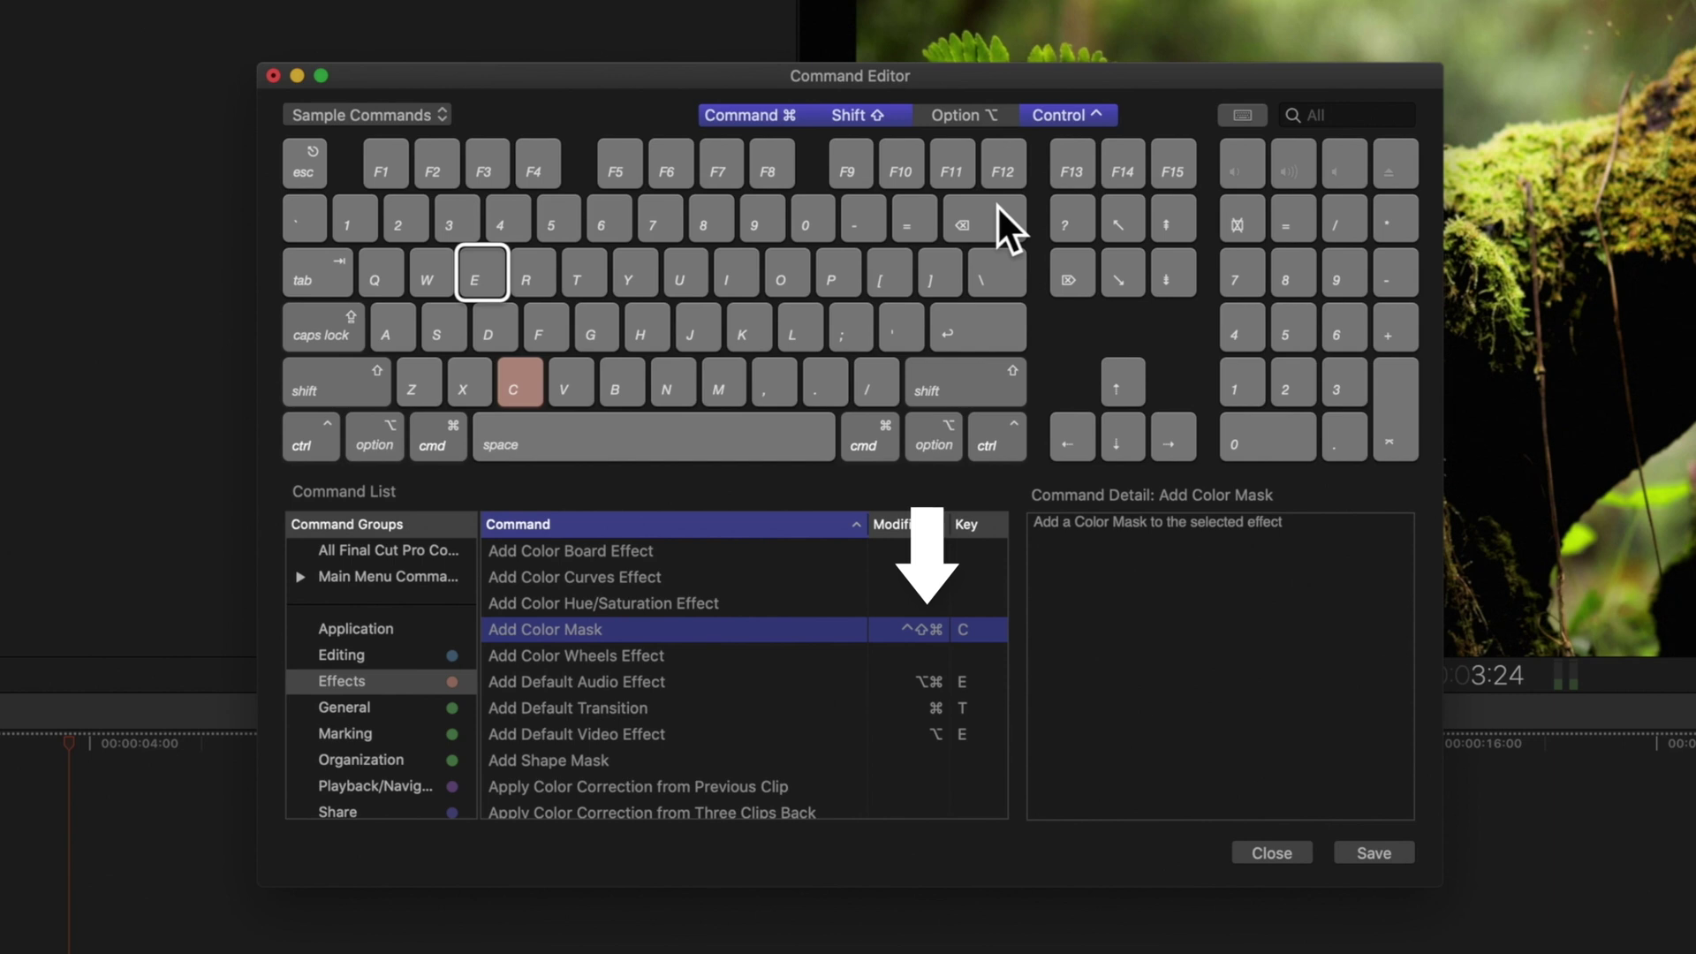
Step: Assign Control-Shift-Command-S to Add Shape Mask
click(671, 761)
key(shift)
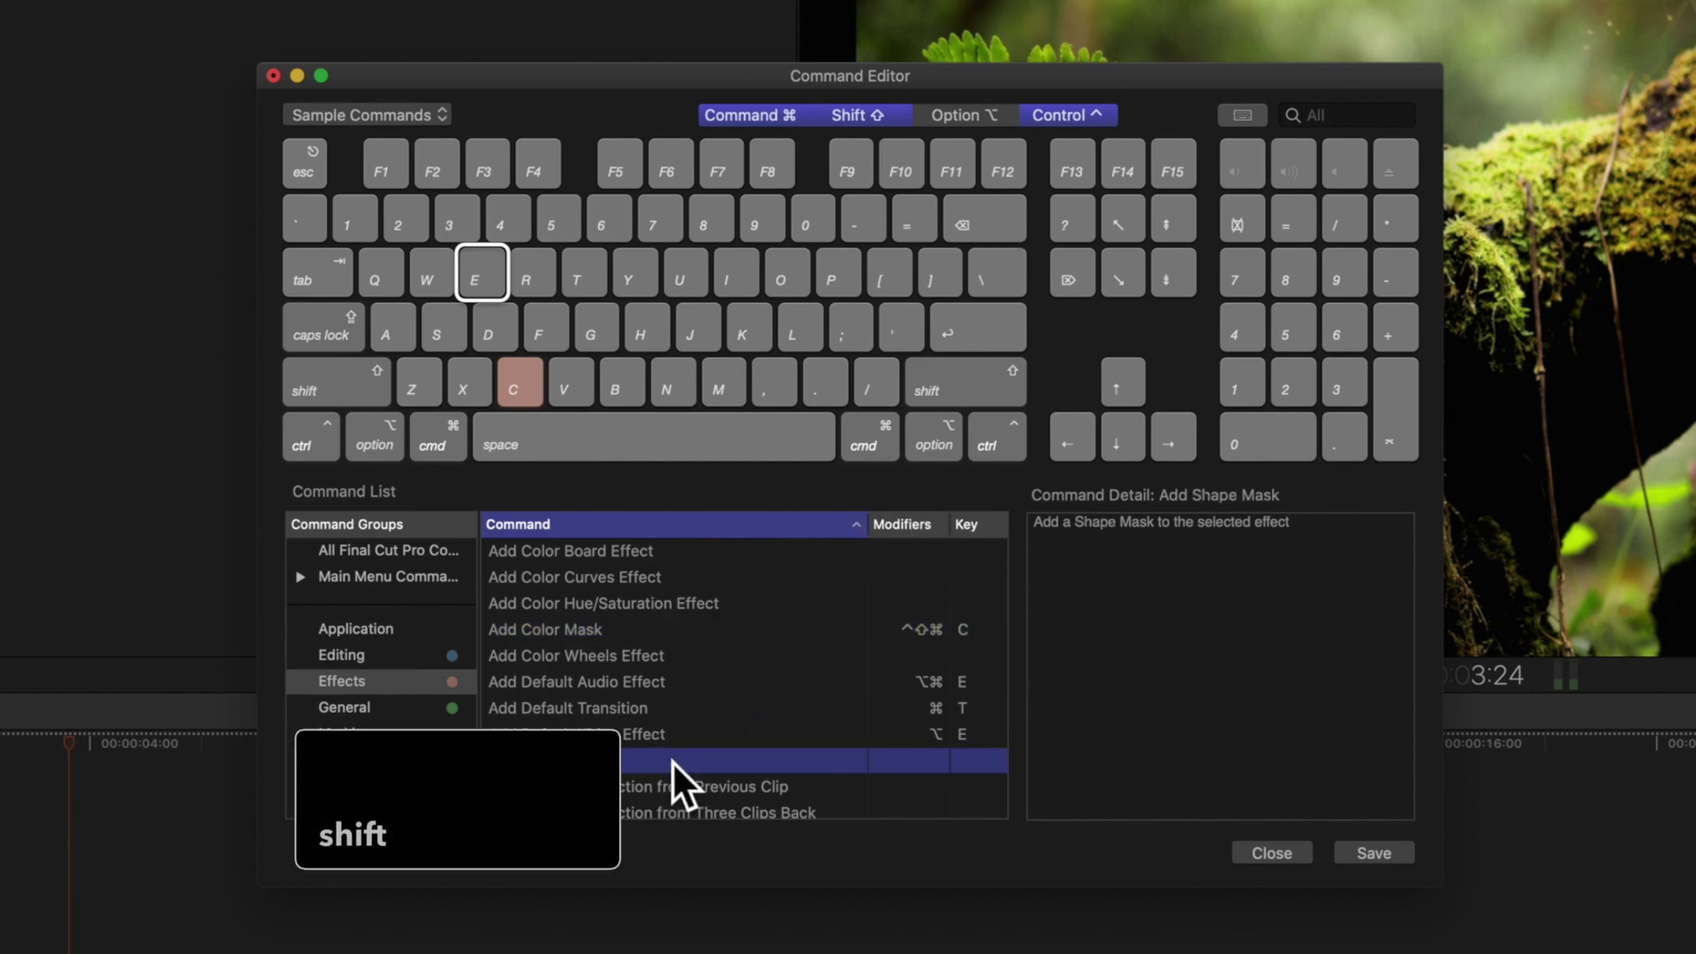
key(ctrl+shift+super+s)
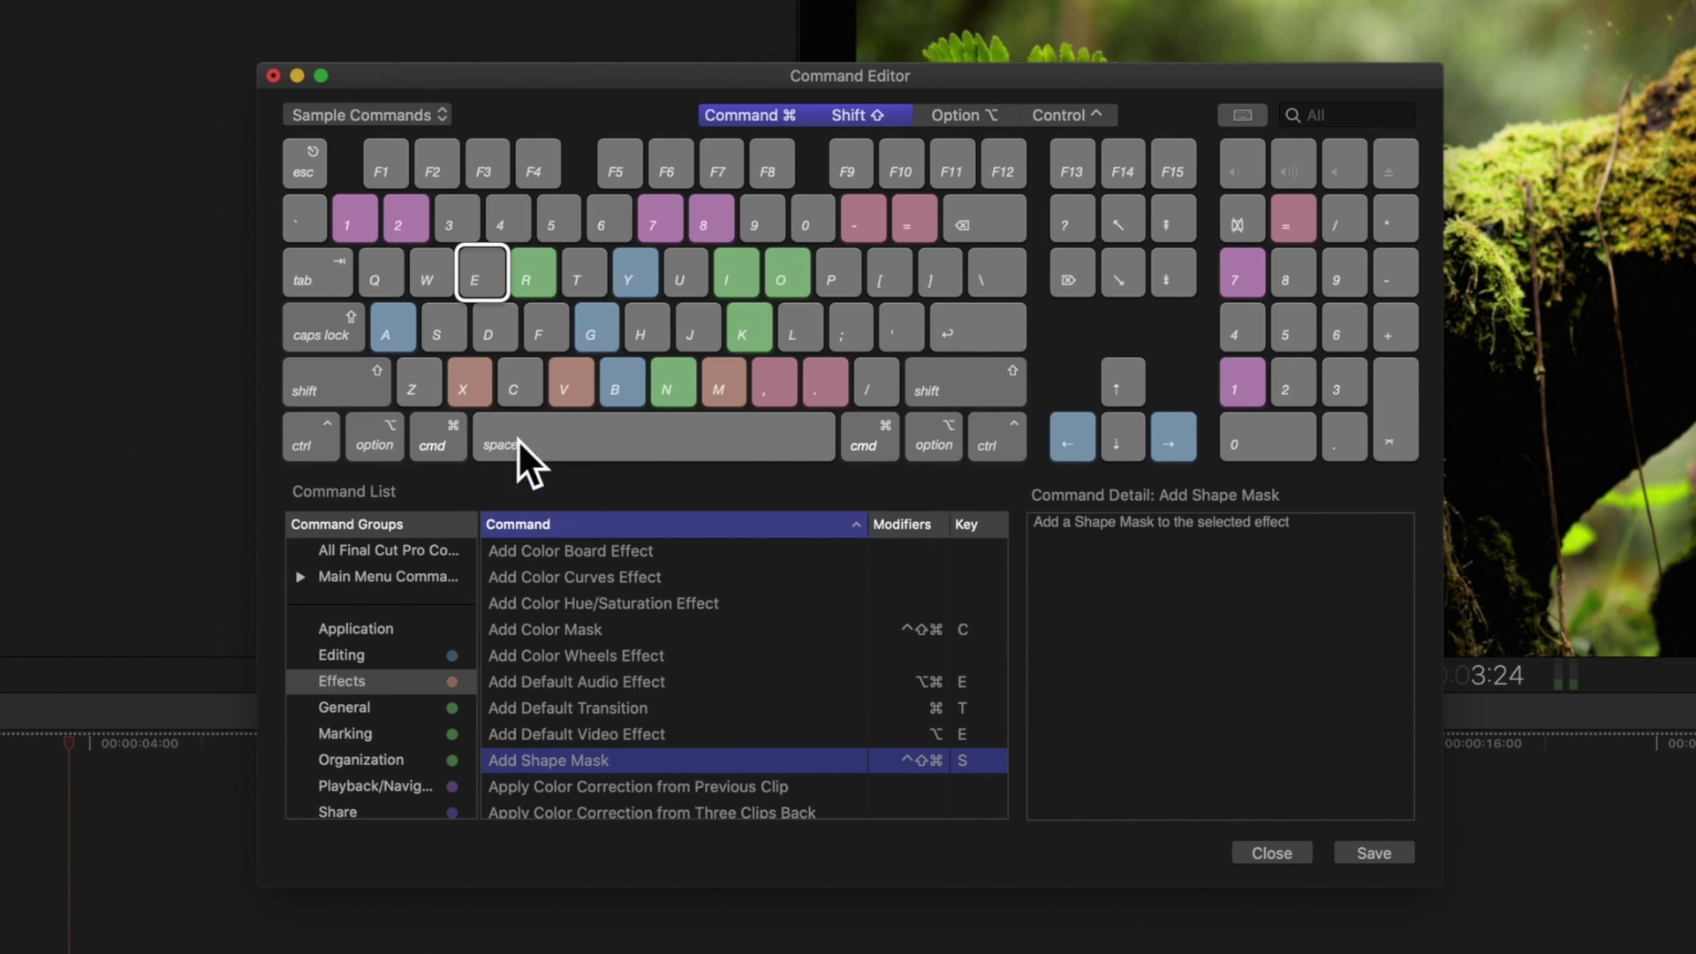
Step: Switch to Default, saving the Sample Commands changes, then switch back to Sample Commands
click(446, 119)
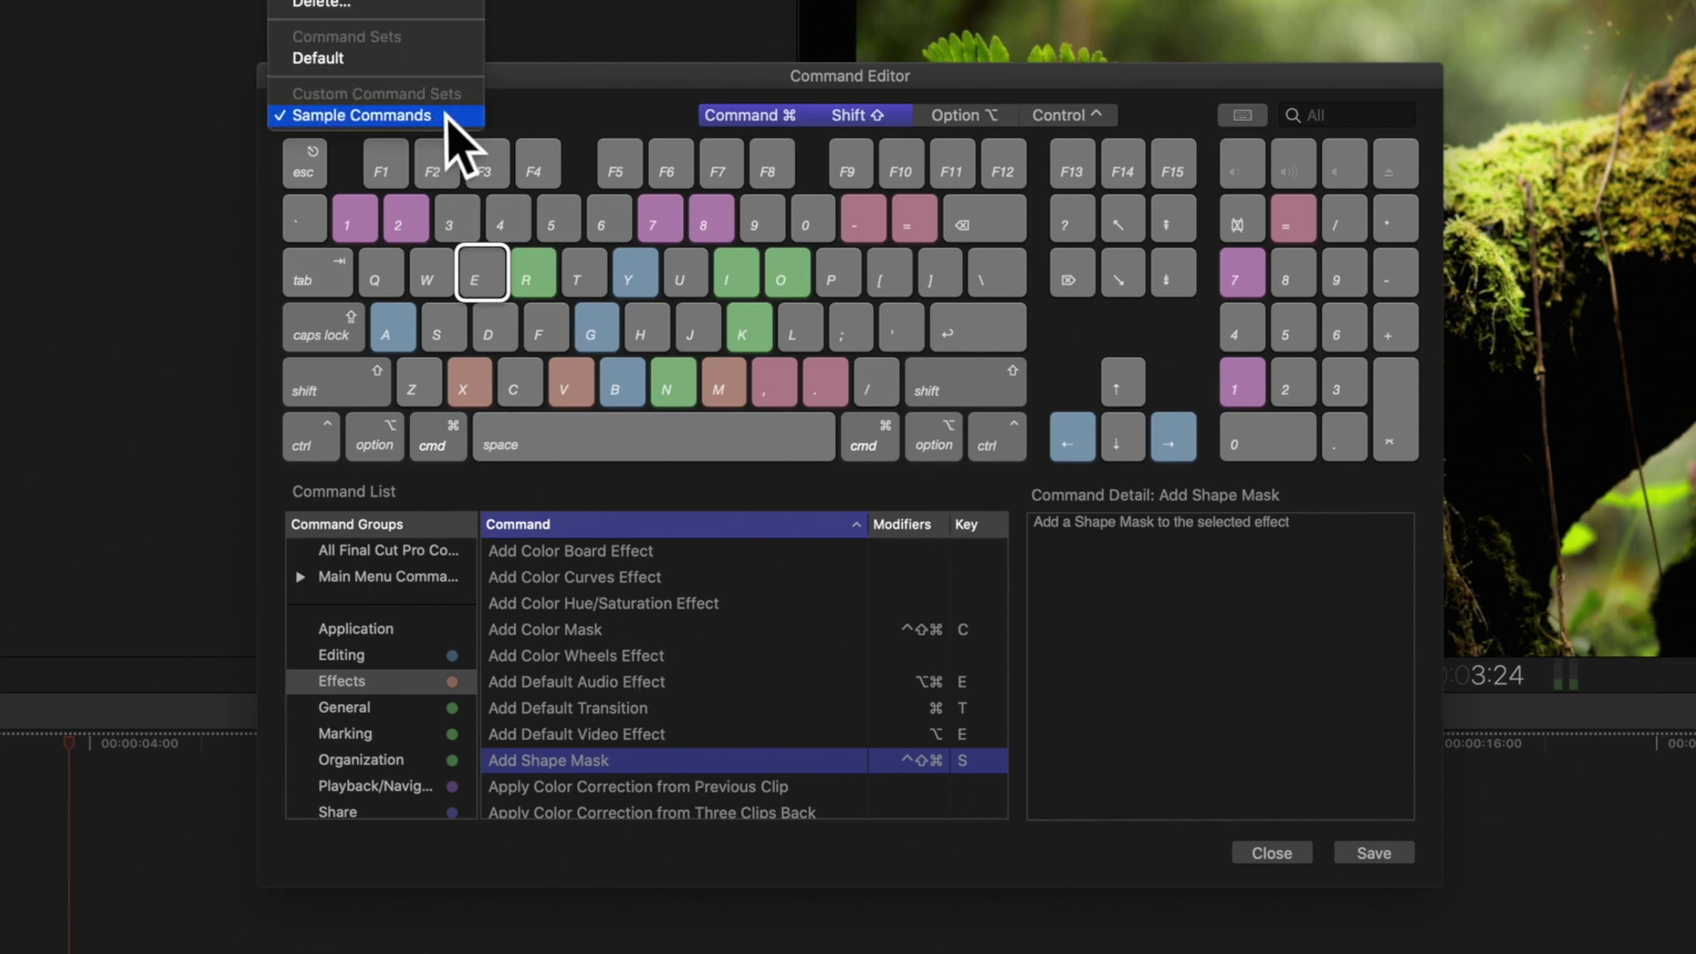
click(433, 62)
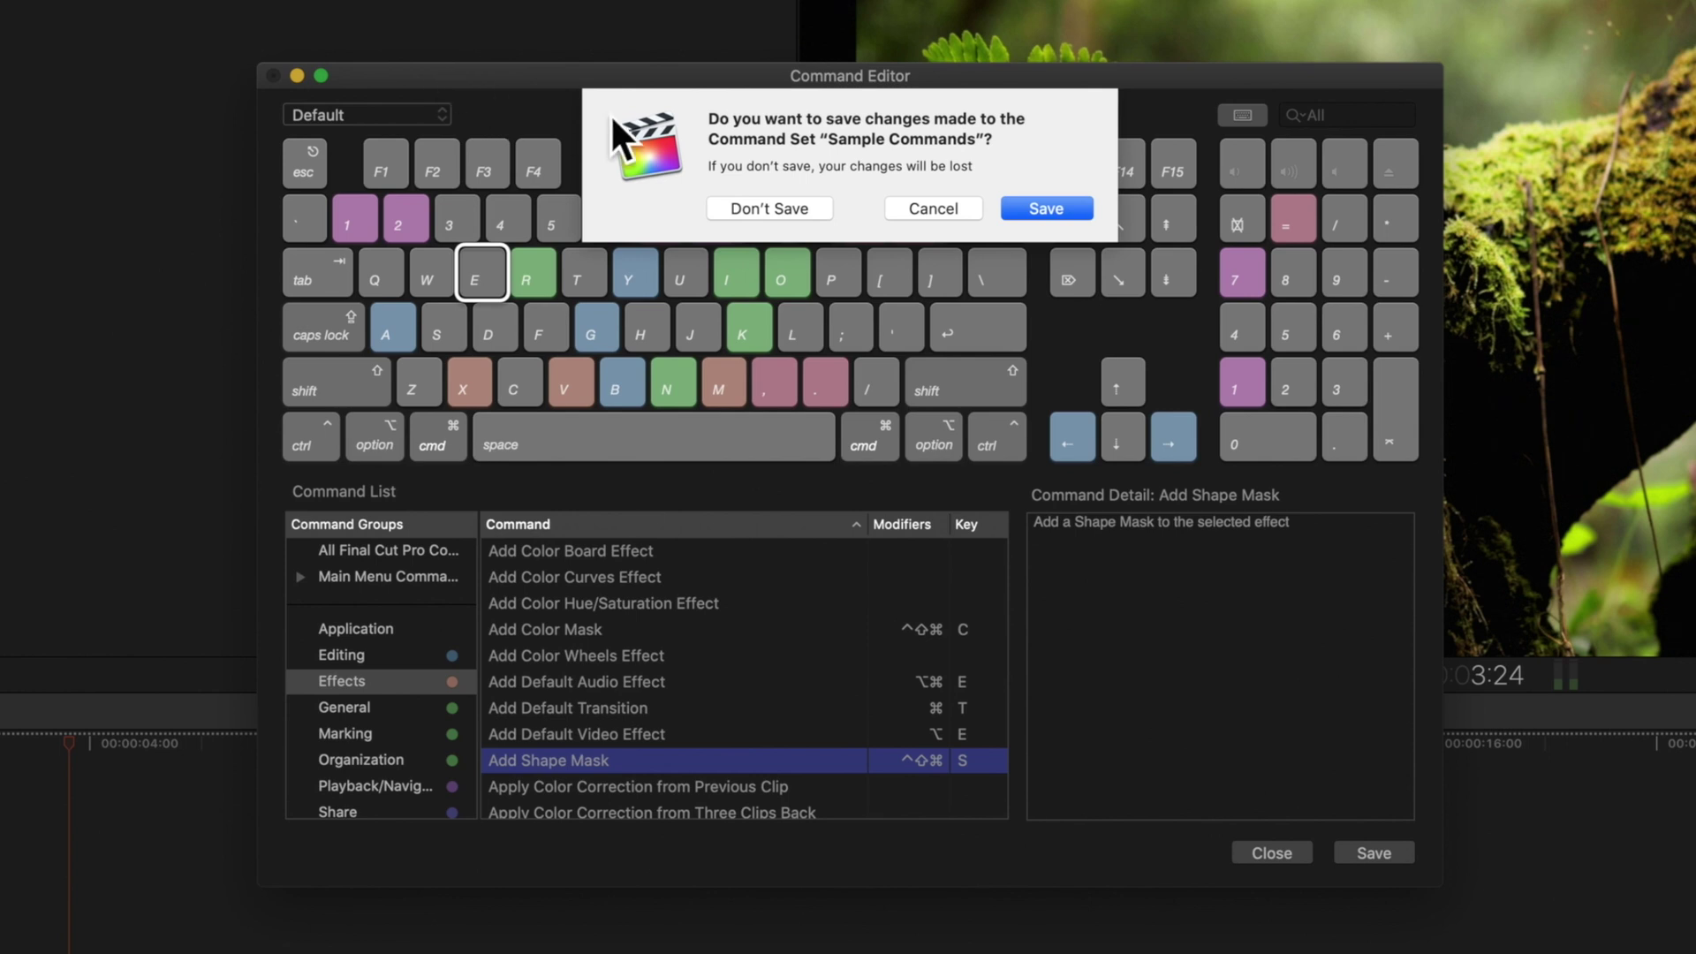
click(1056, 208)
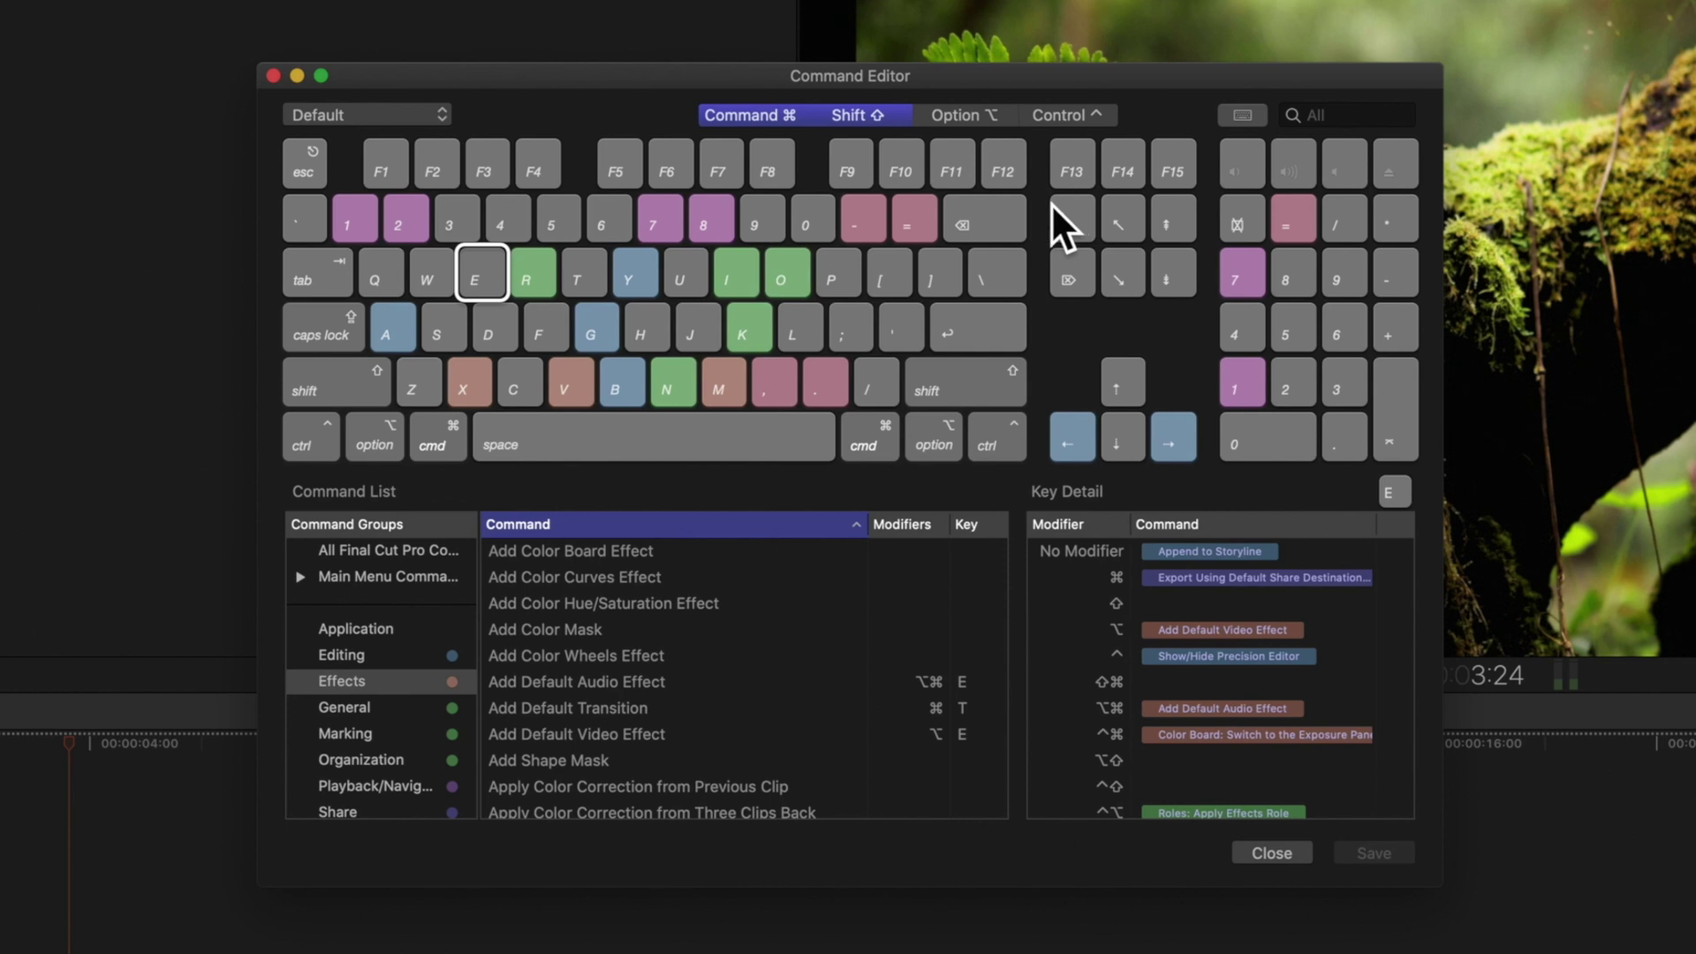
click(418, 122)
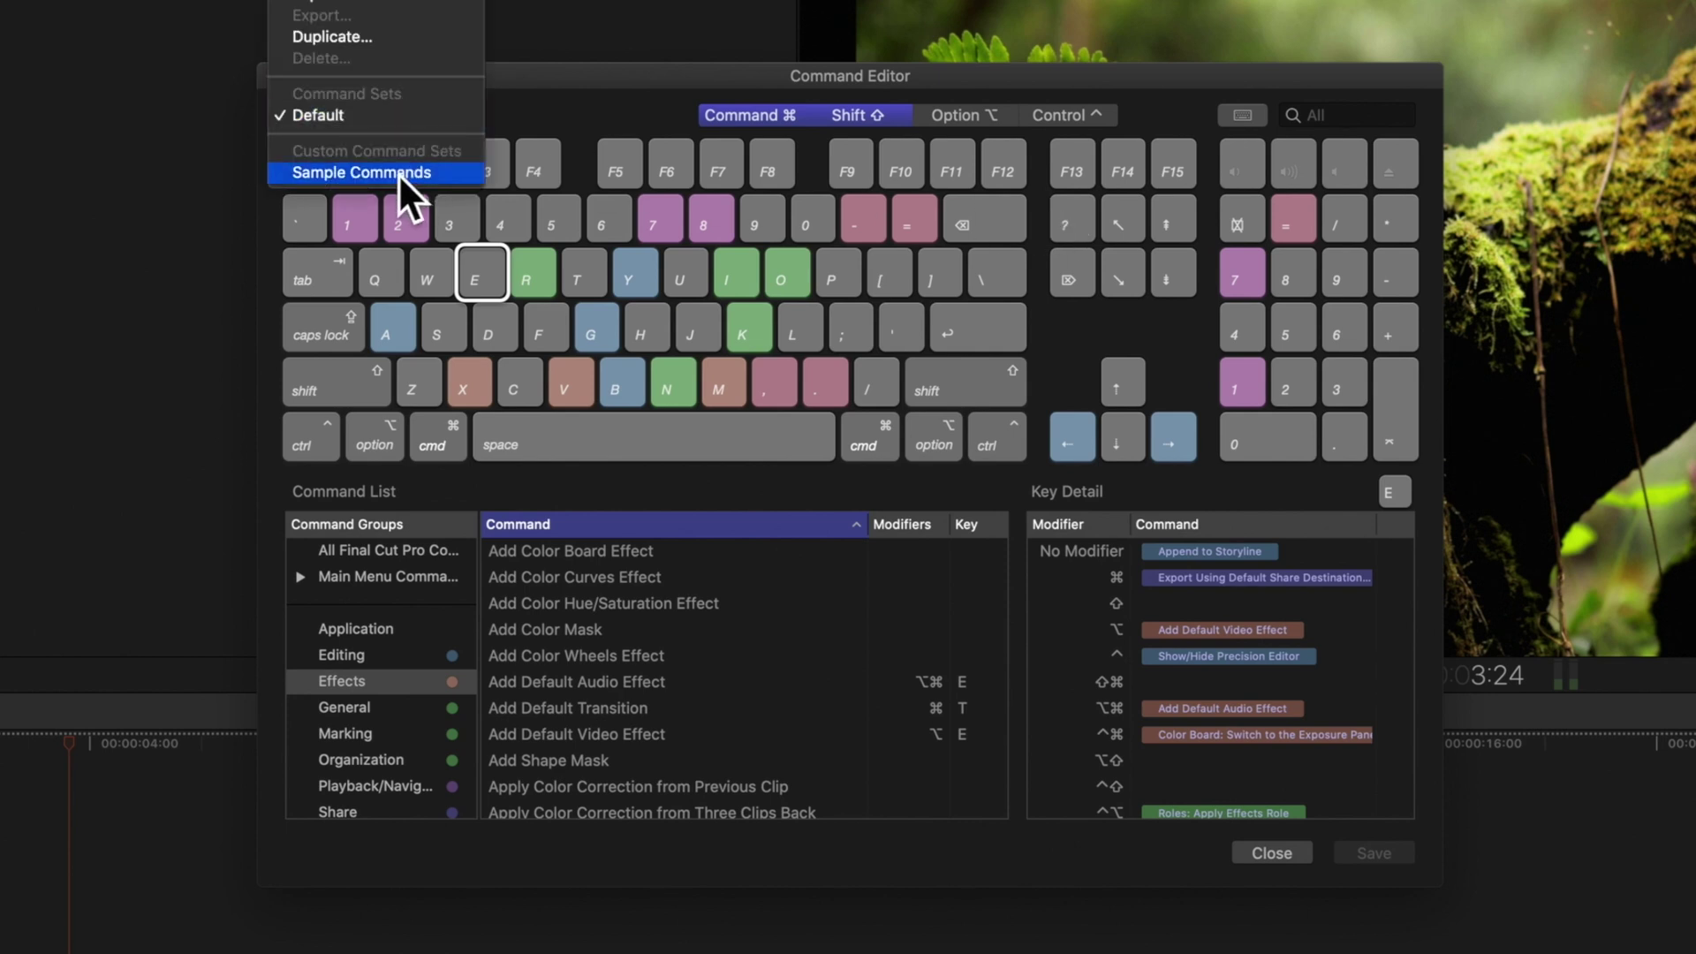
click(398, 173)
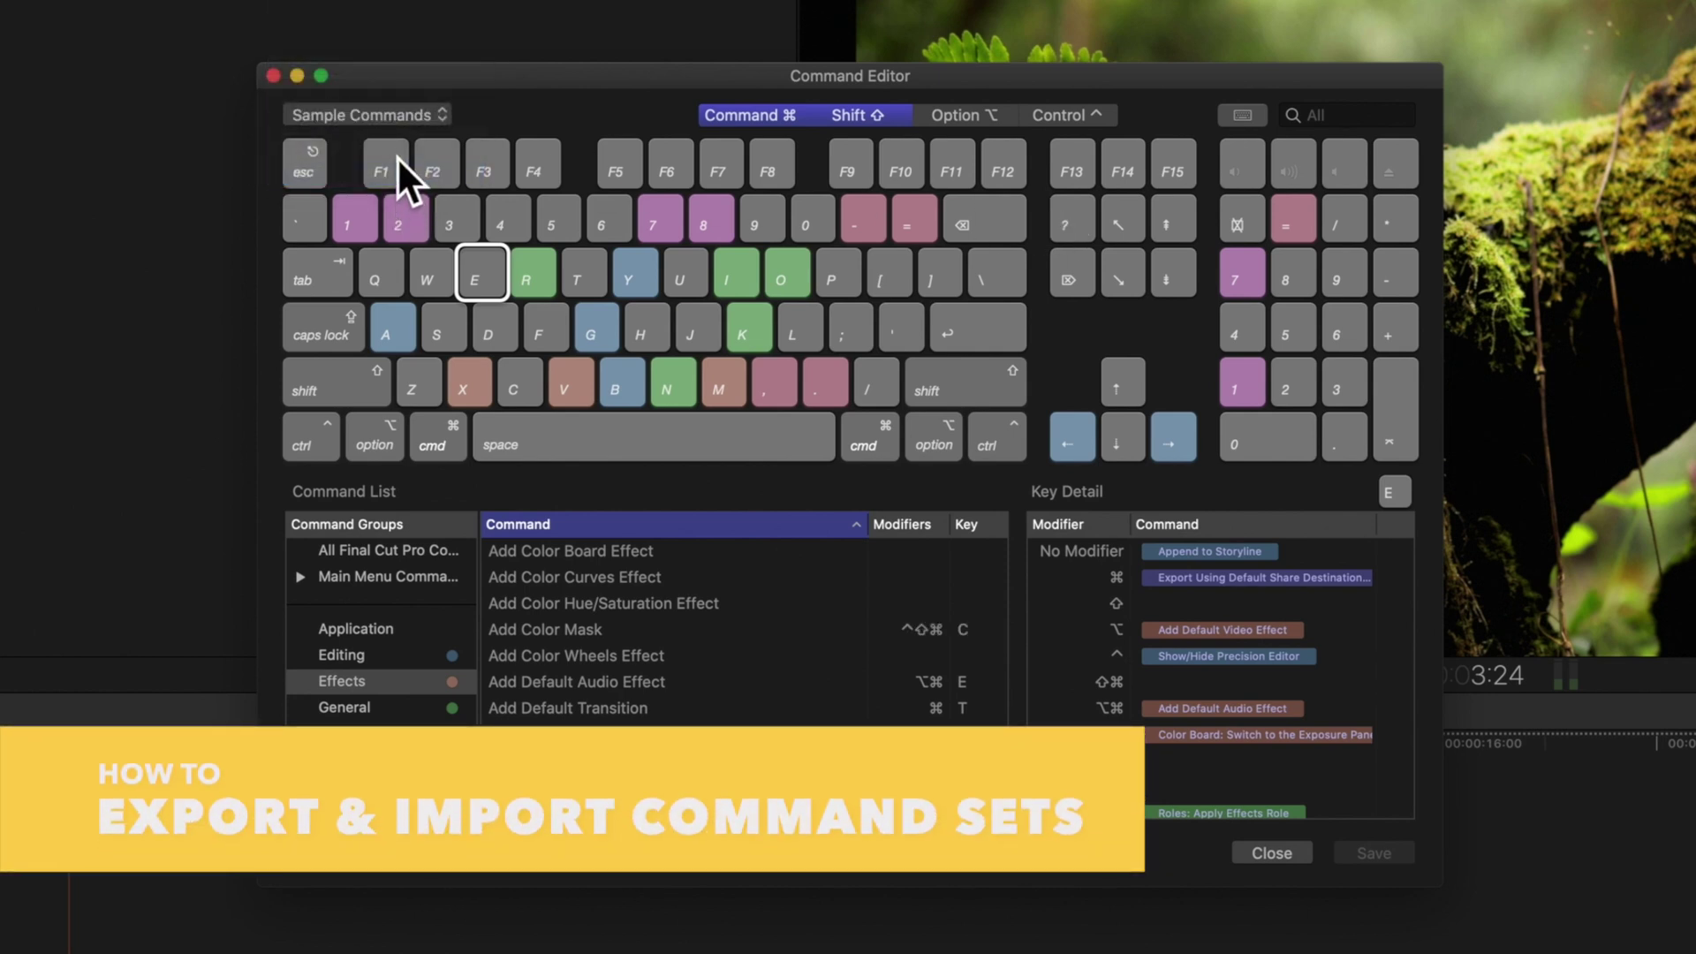
Step: Export Sample Commands as 'Sample Commands.commandset' into the Import folder
click(388, 114)
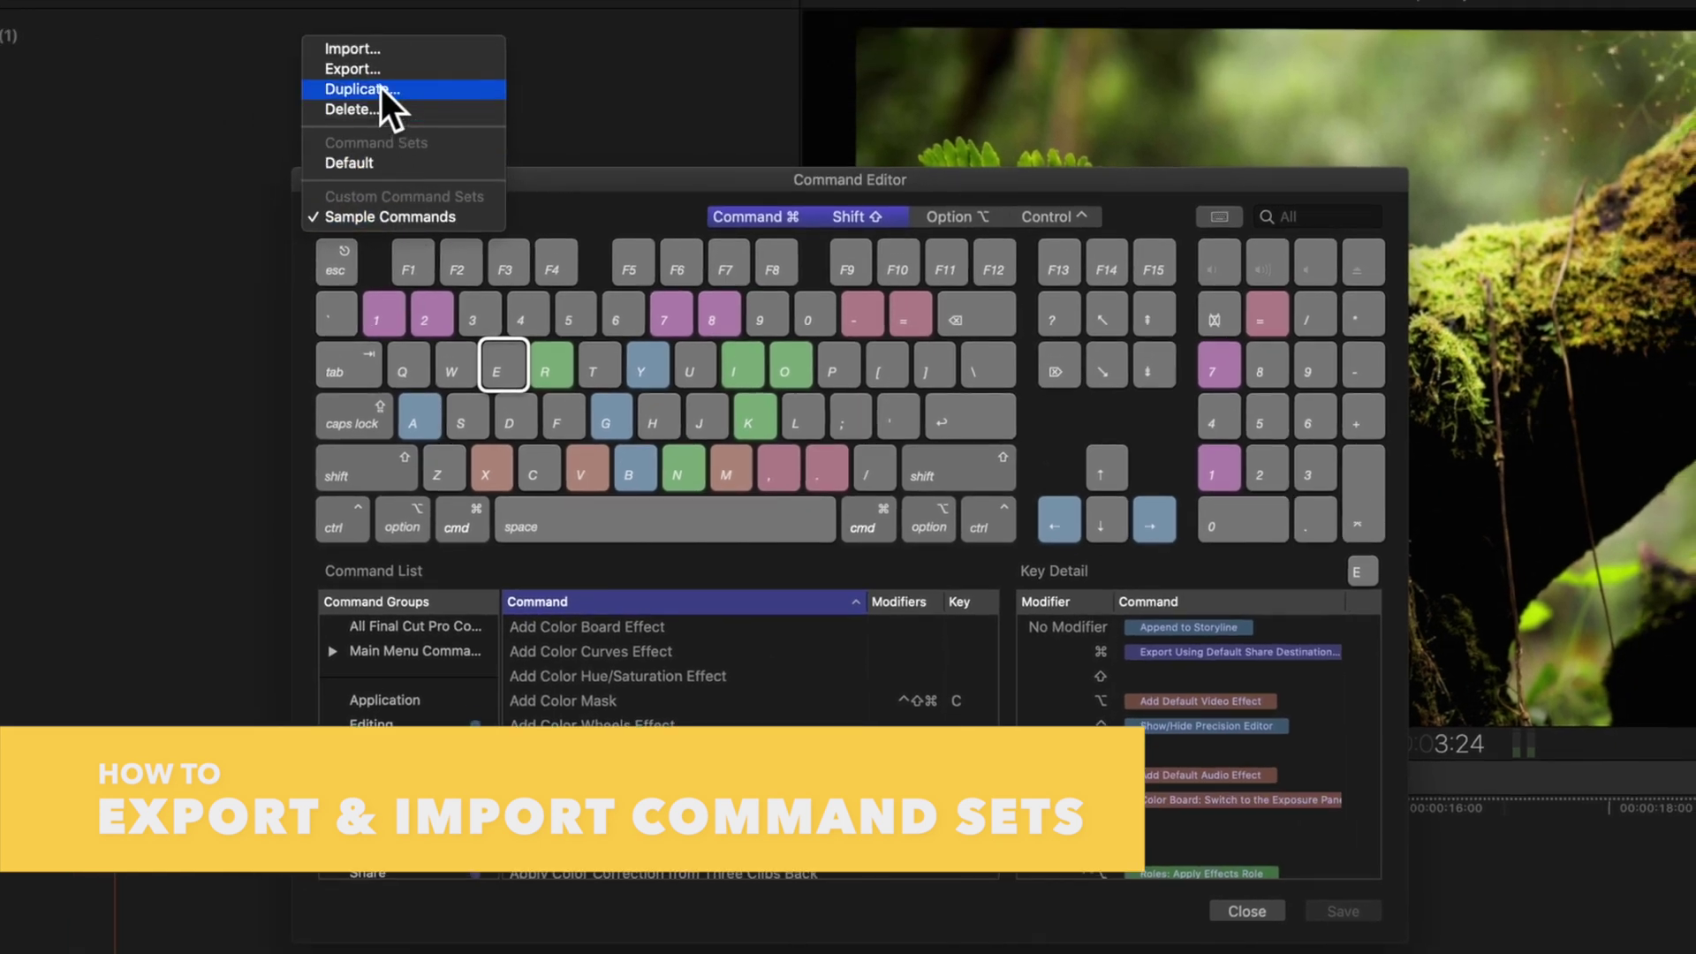
click(371, 69)
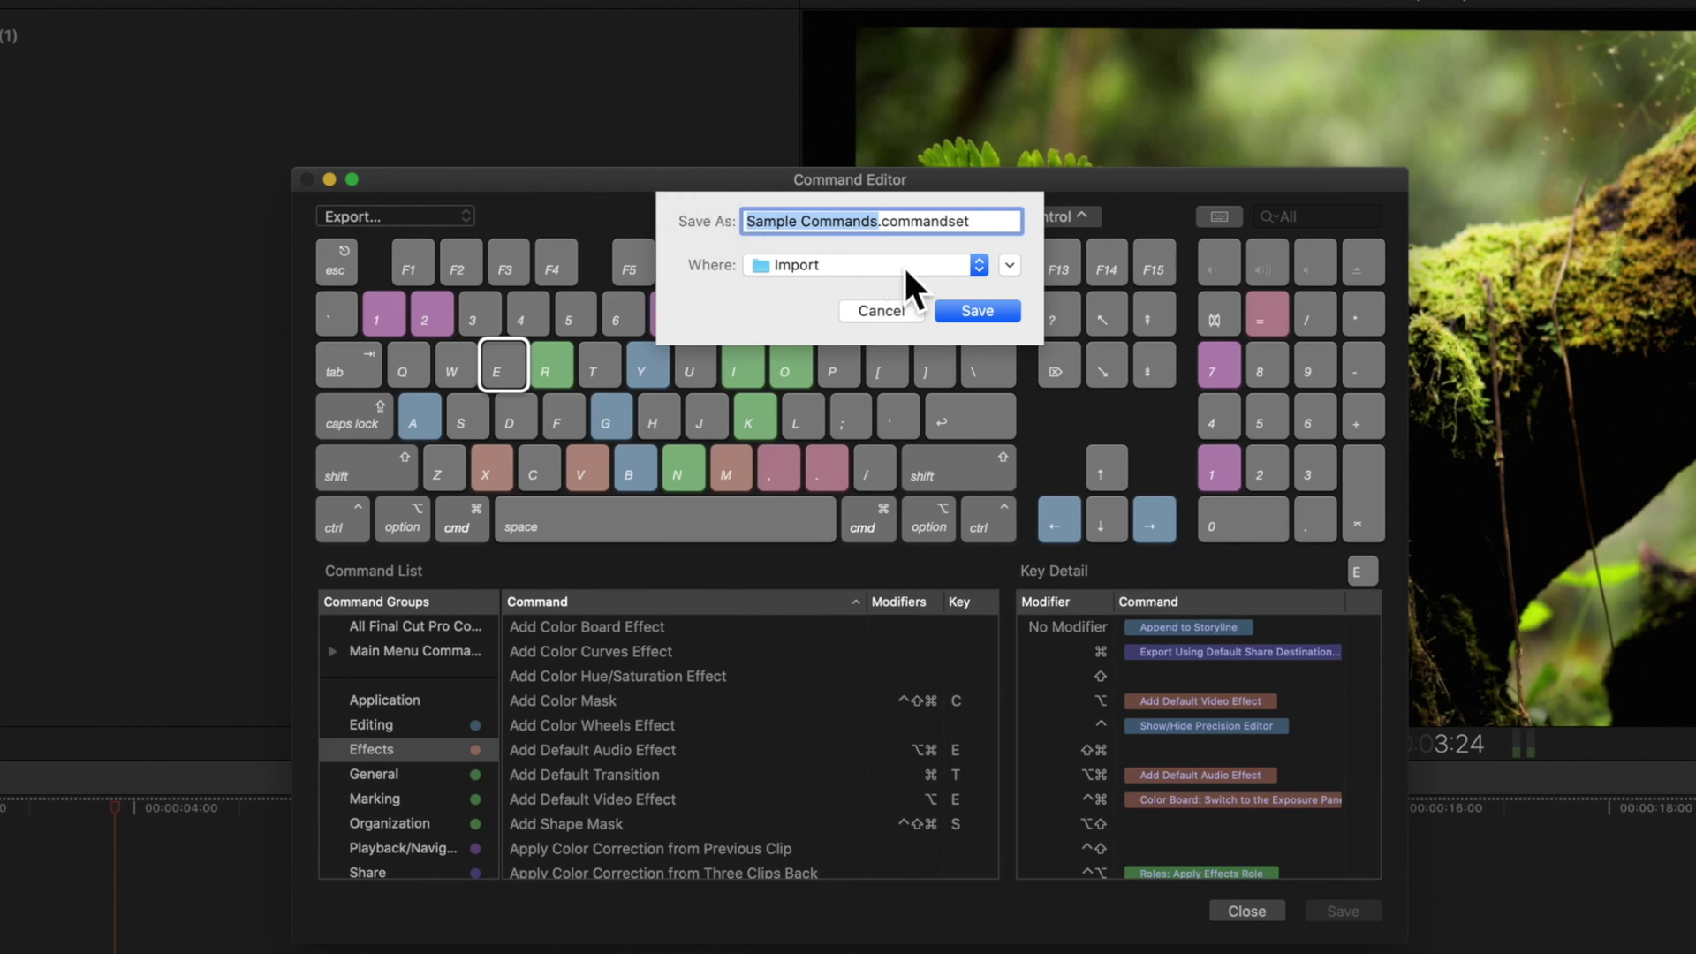
click(979, 310)
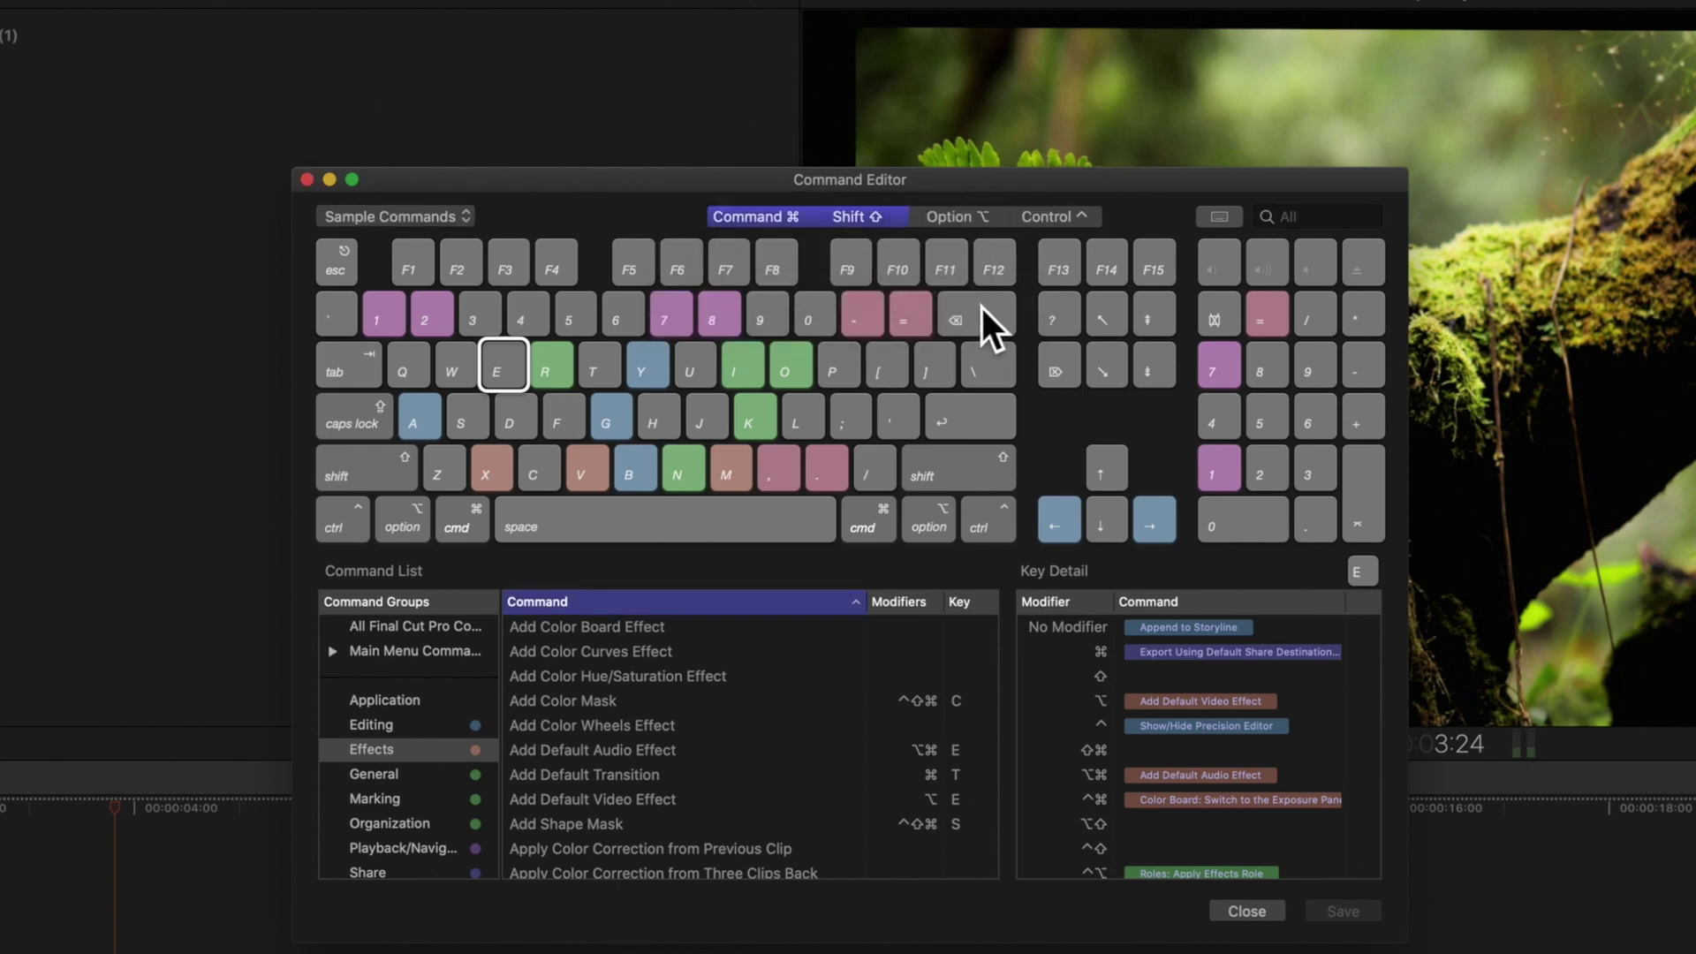
Step: Import Sample Commands.commandset as 'Copy of Sample Commands' and make it the active set
click(426, 226)
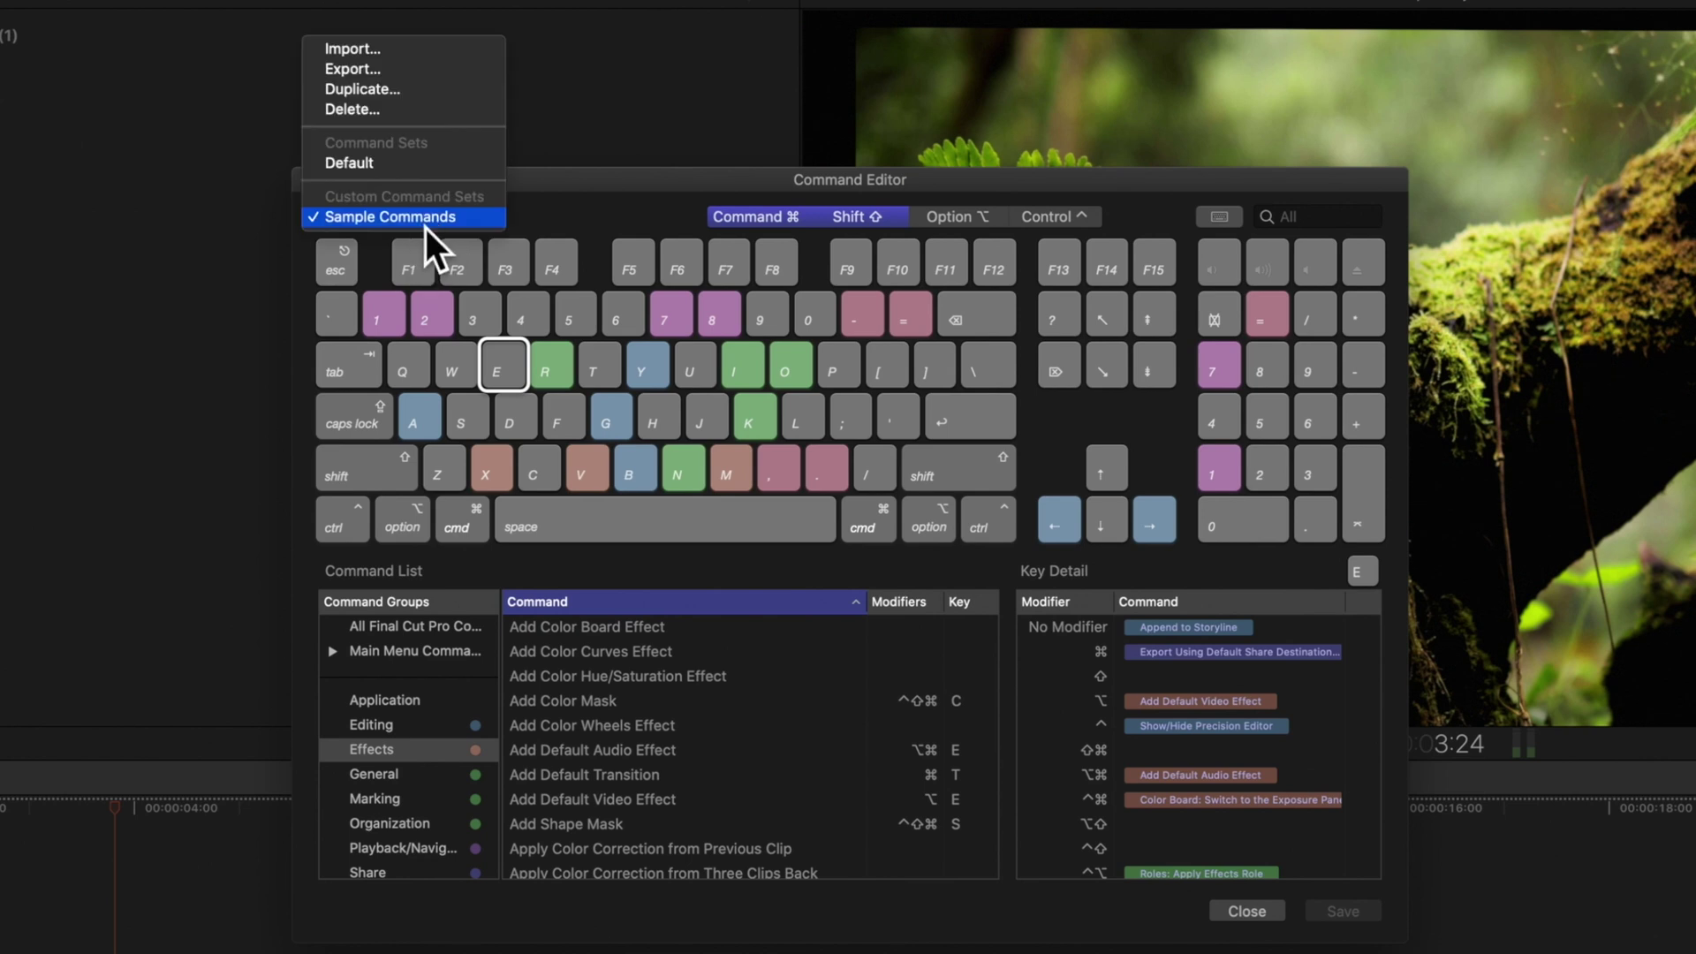
click(389, 58)
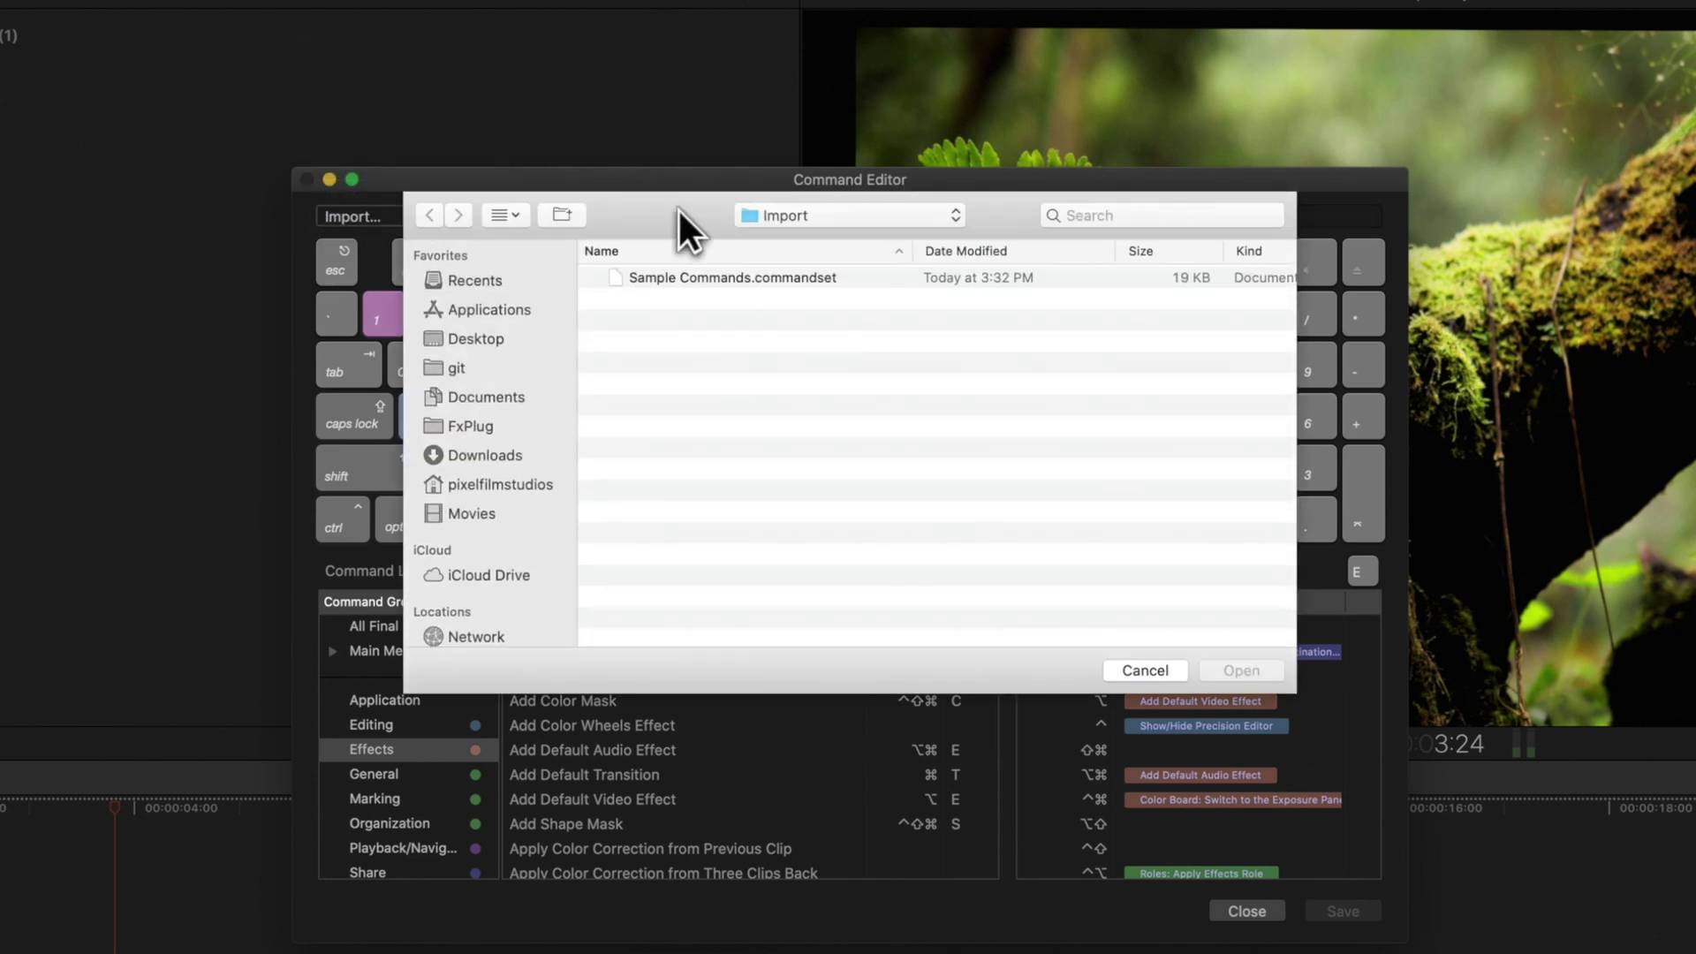
click(747, 277)
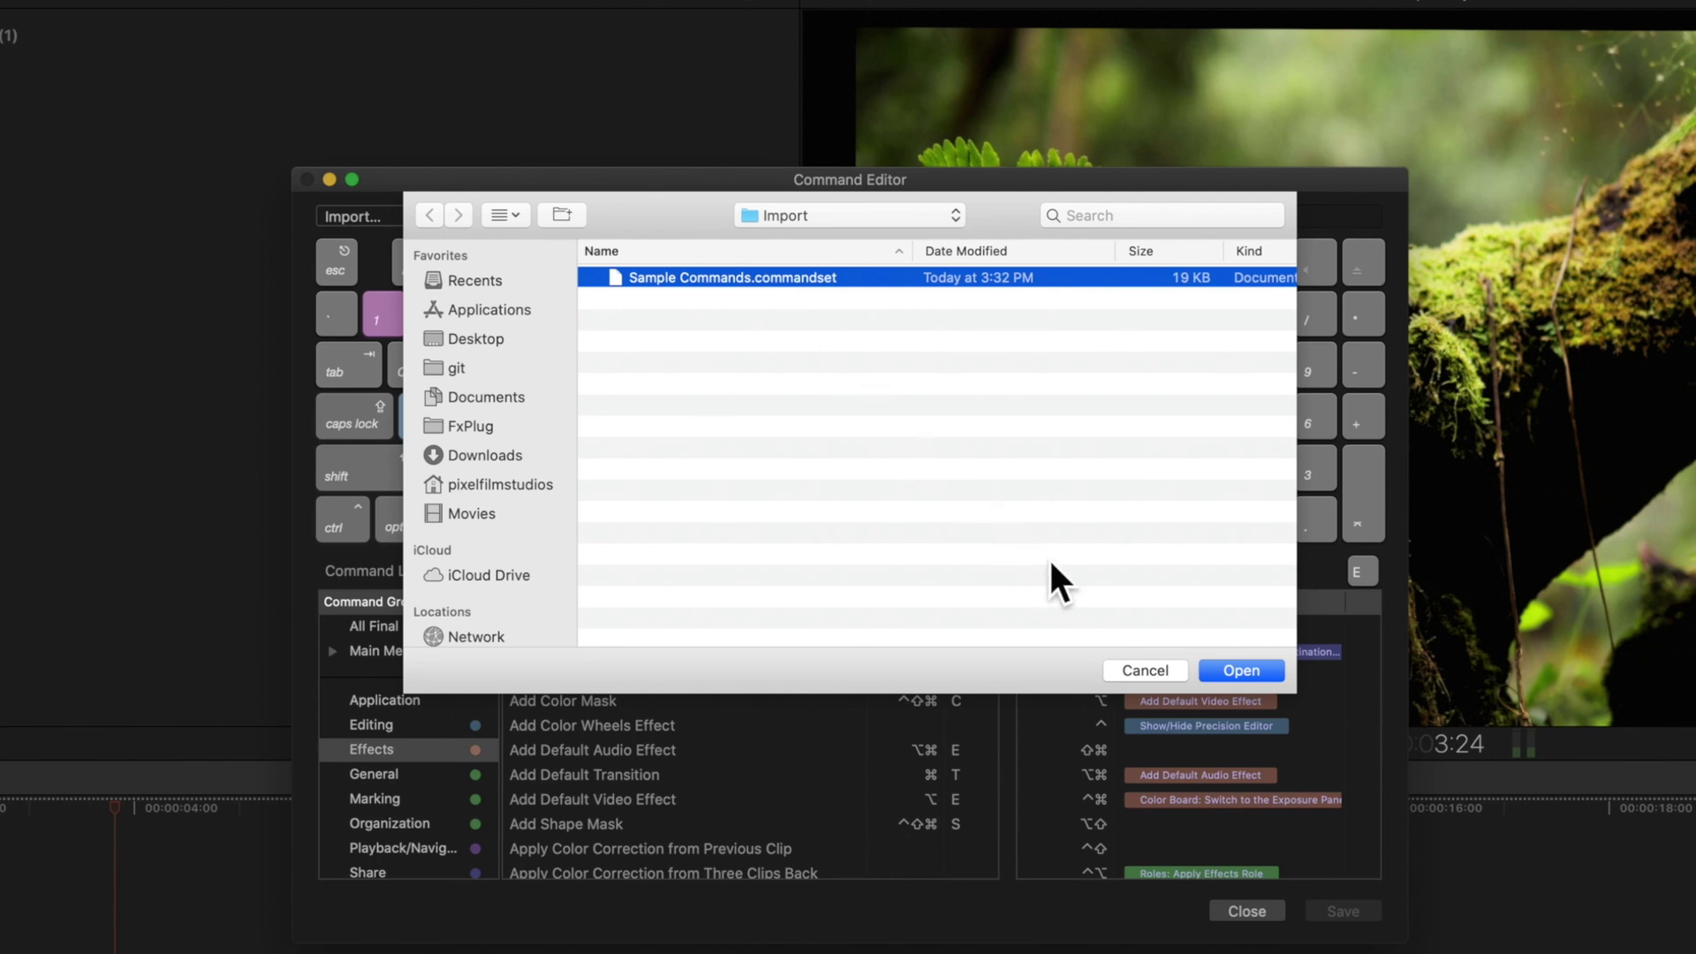
click(1219, 671)
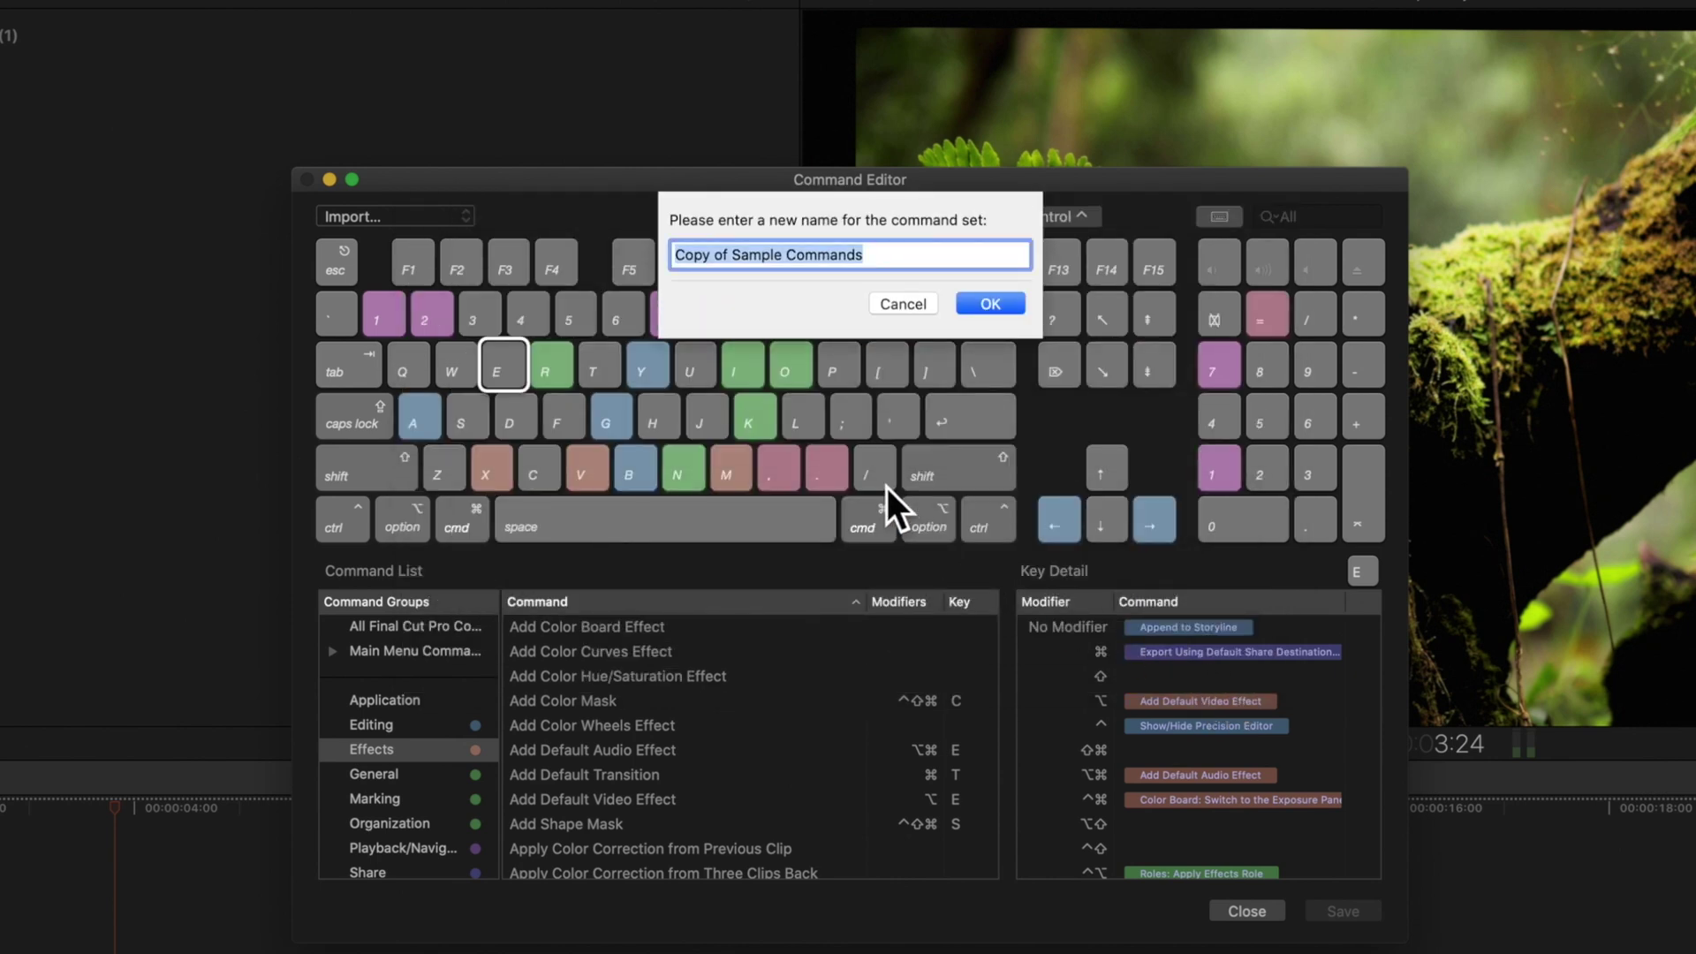
click(1000, 306)
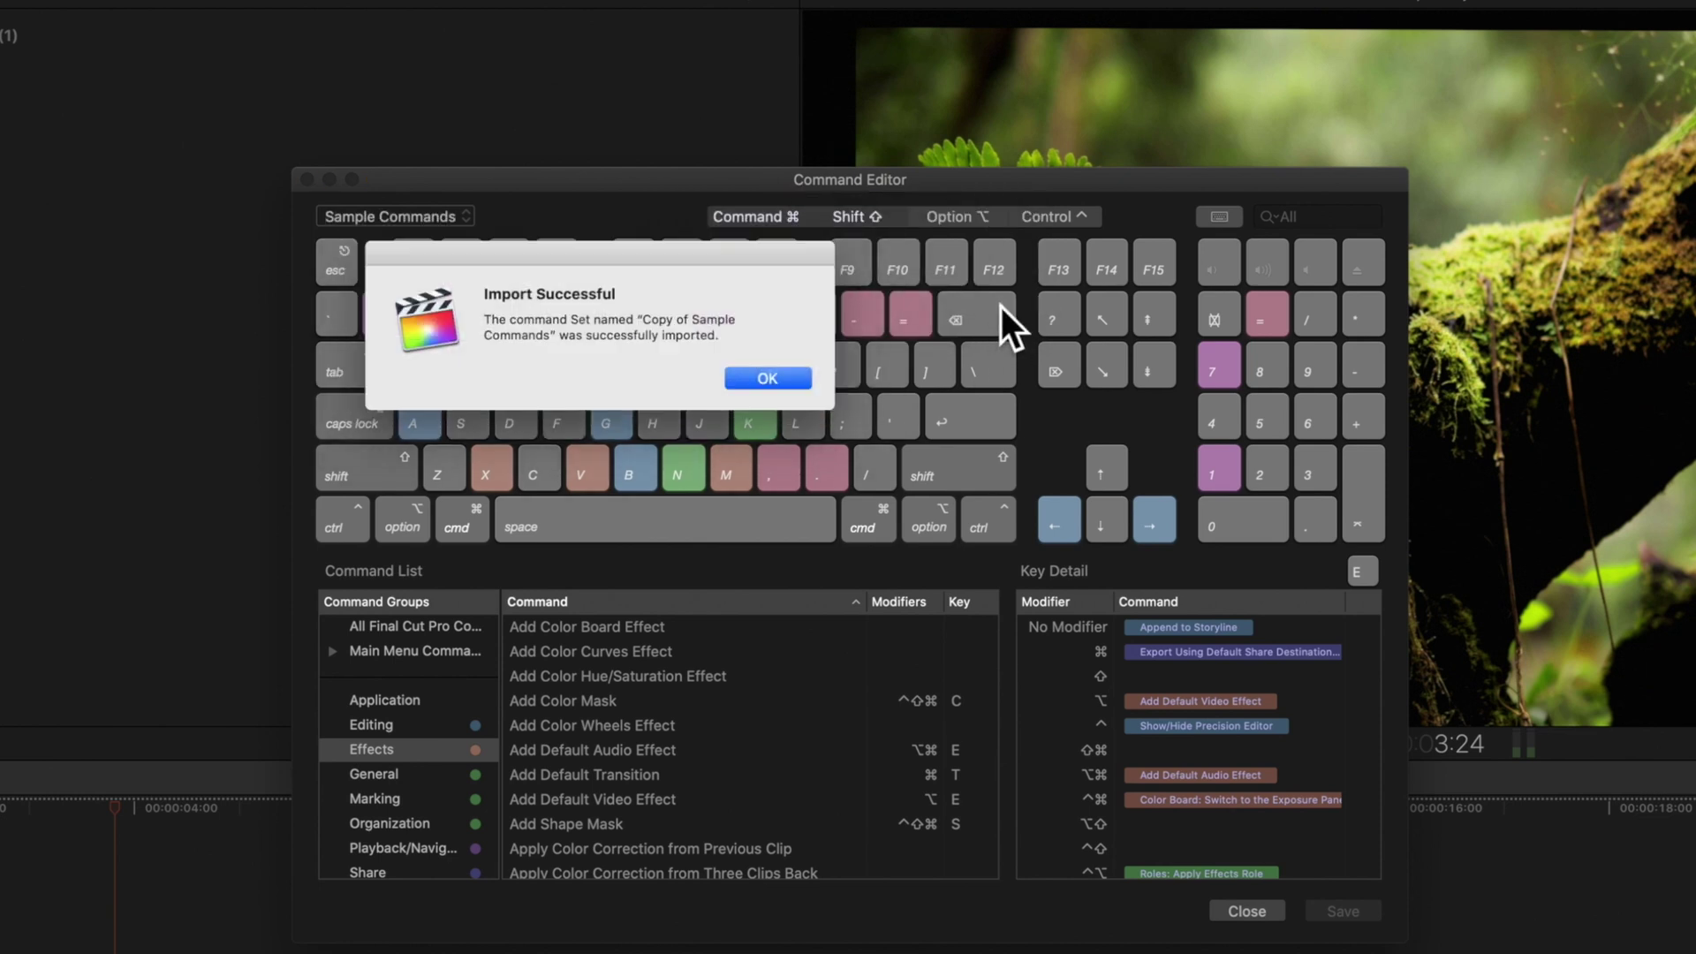
click(789, 380)
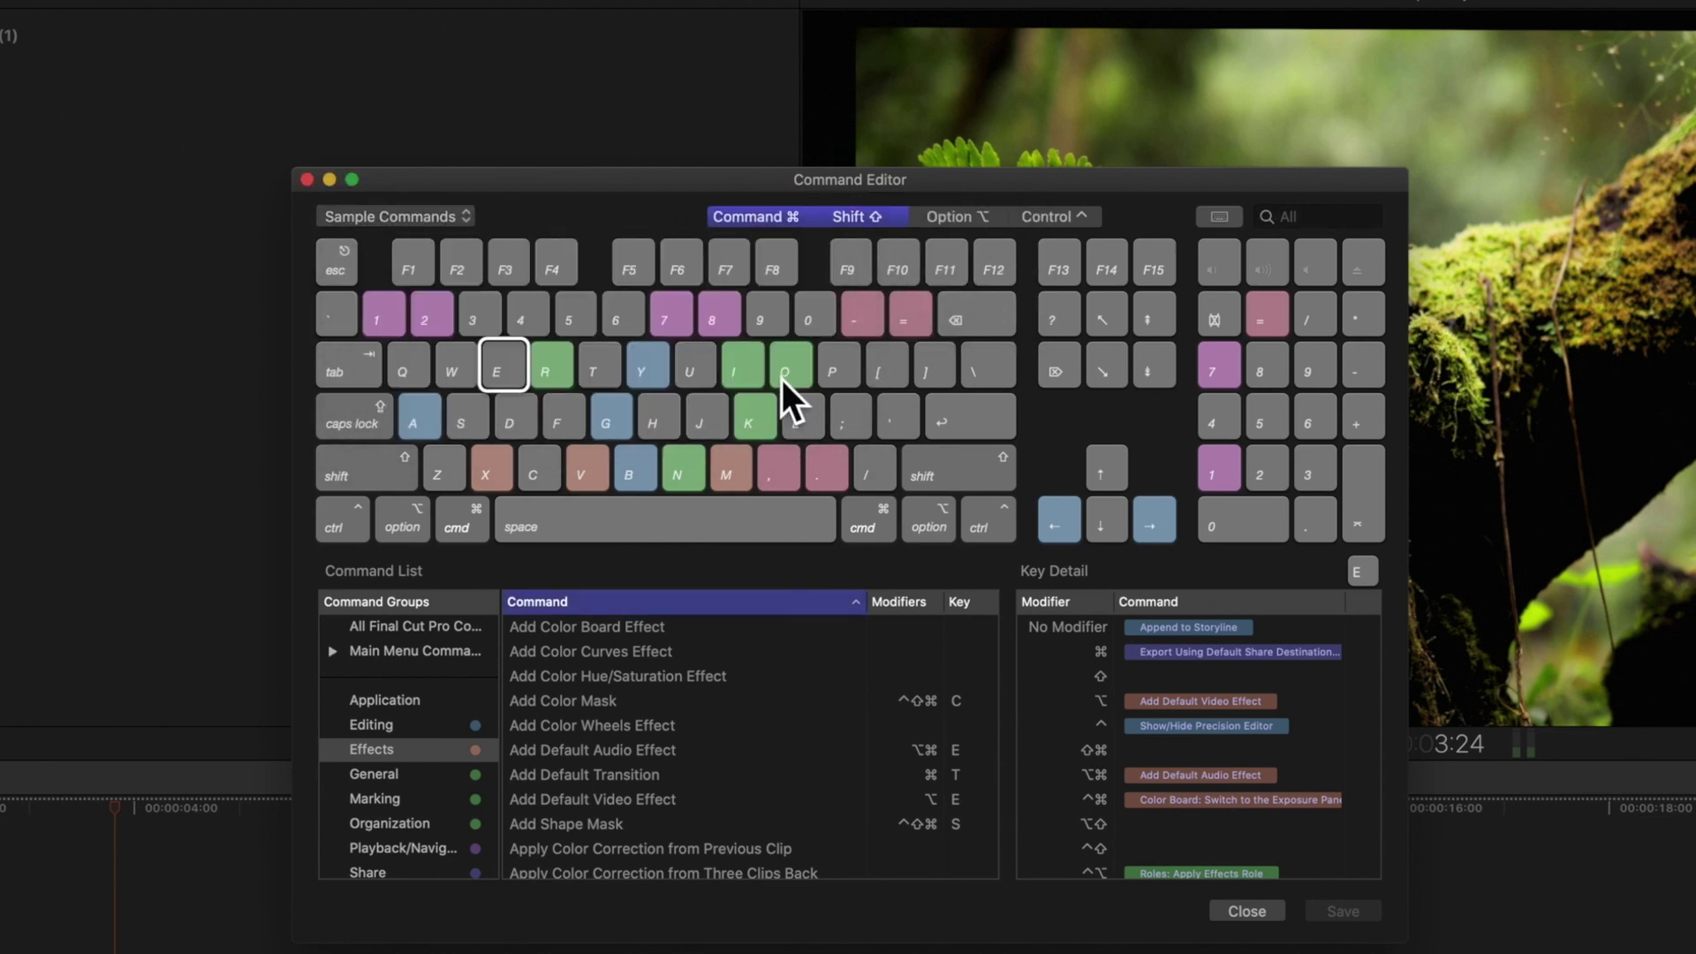
click(426, 217)
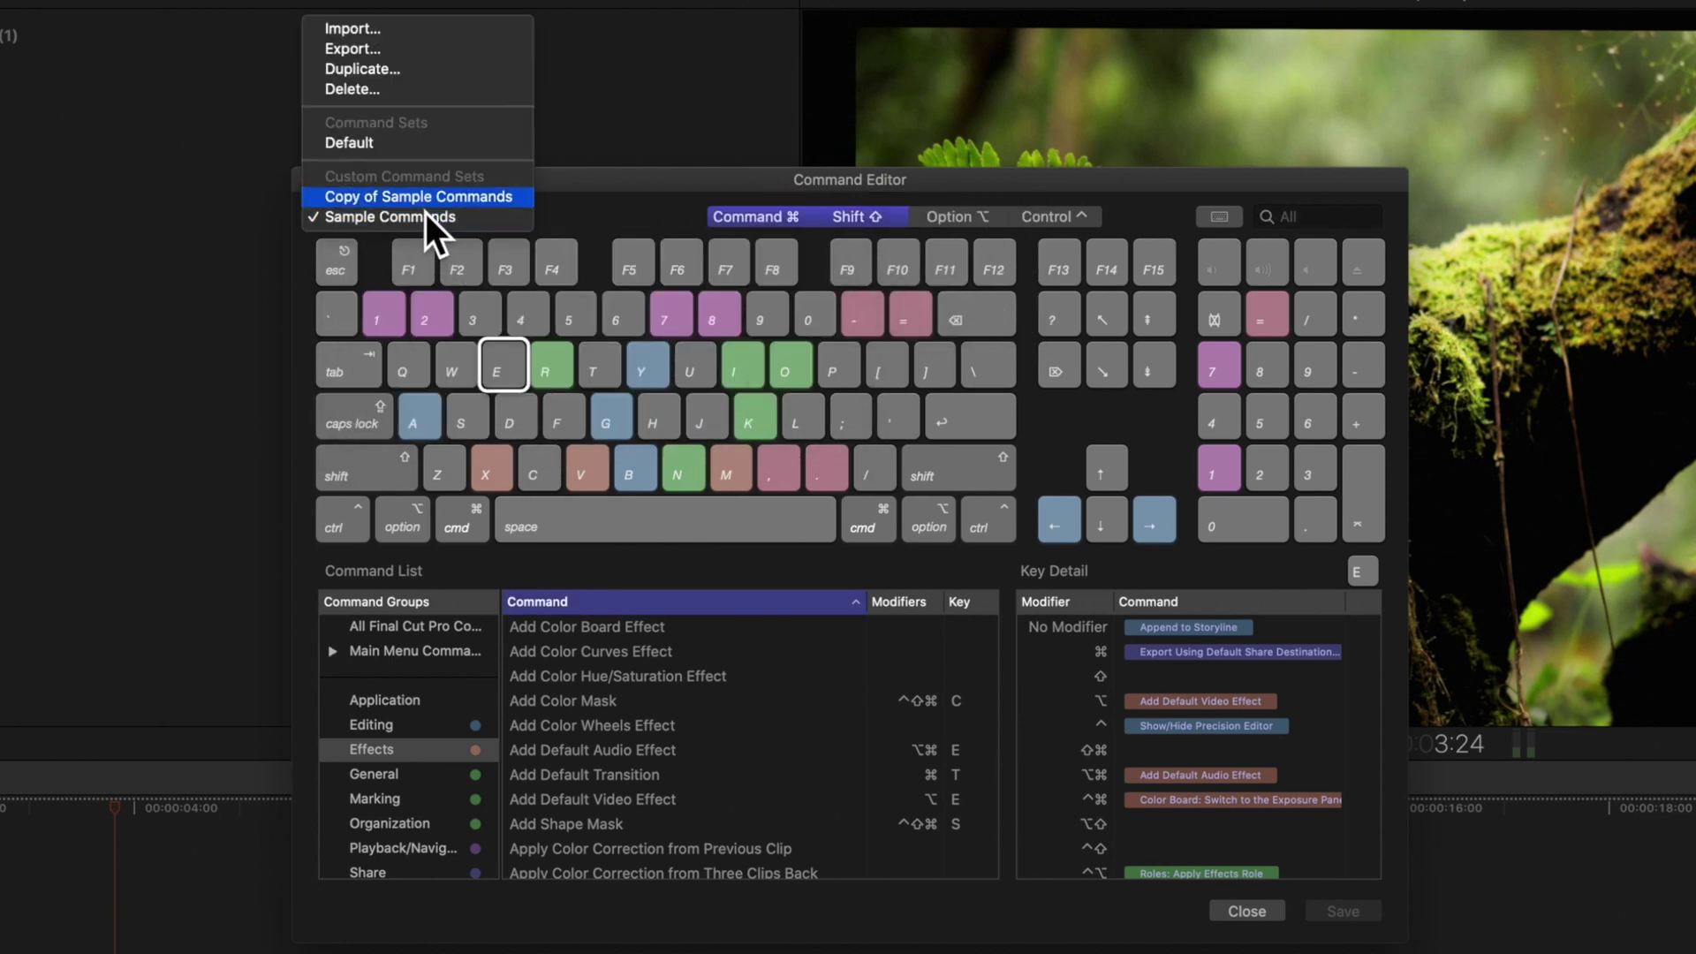
click(426, 205)
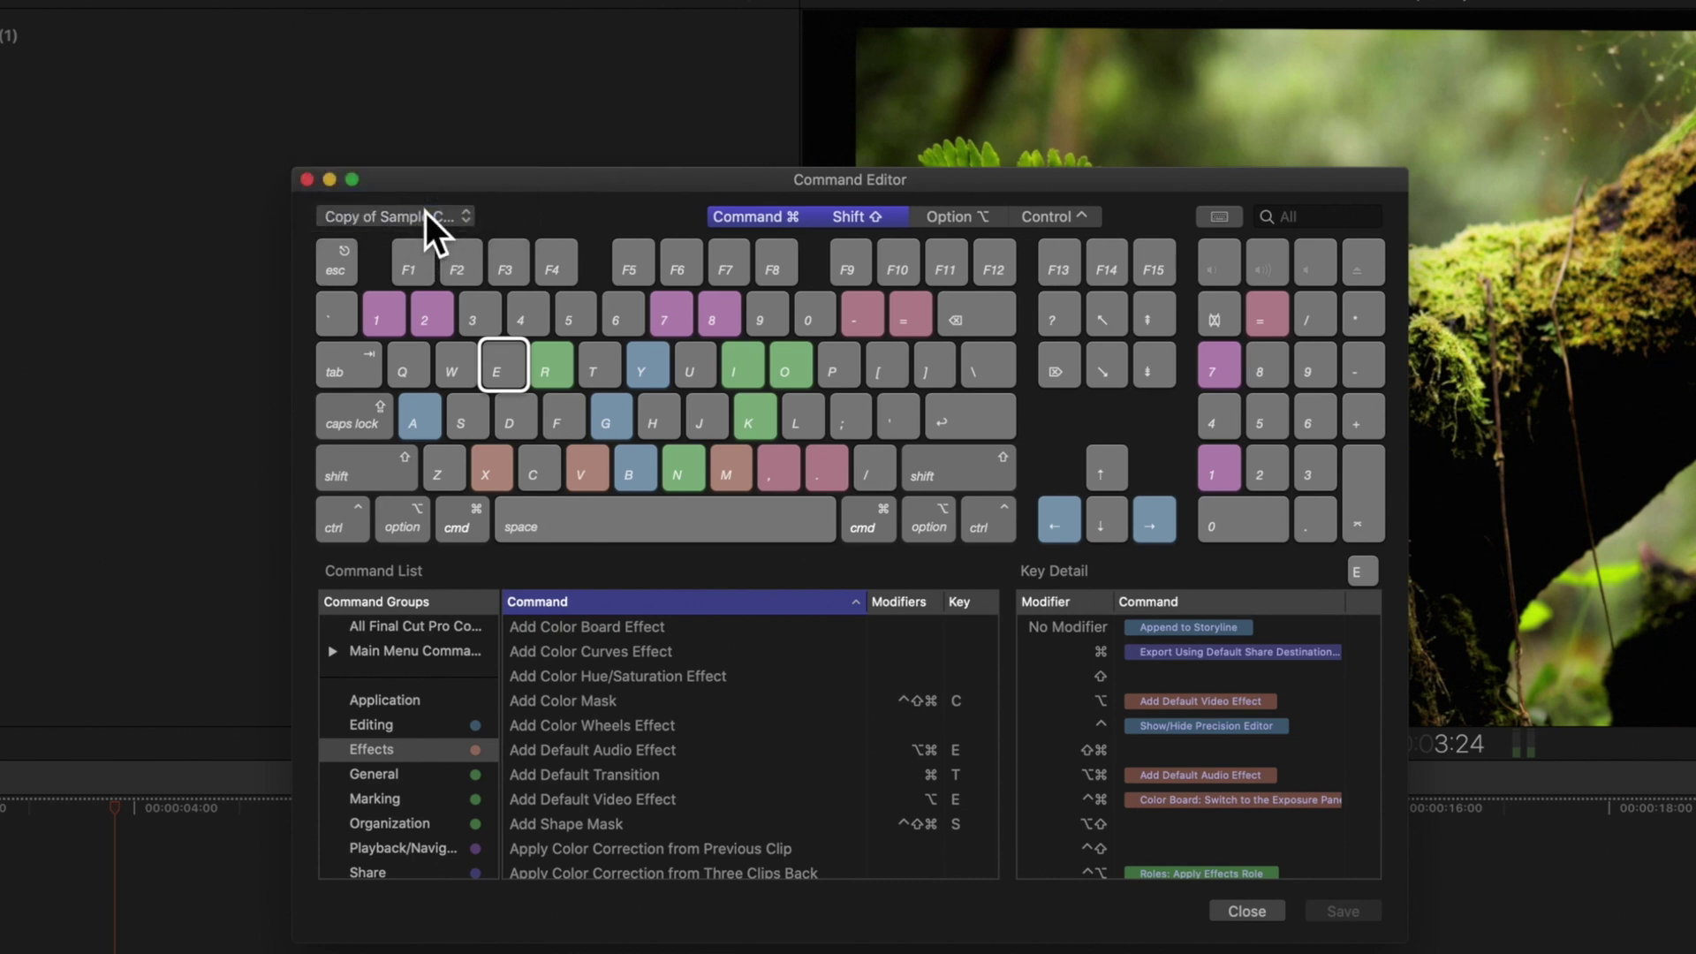
Step: Duplicate Copy of Sample Commands as 'Copy of Copy of Sample Commands'
click(426, 219)
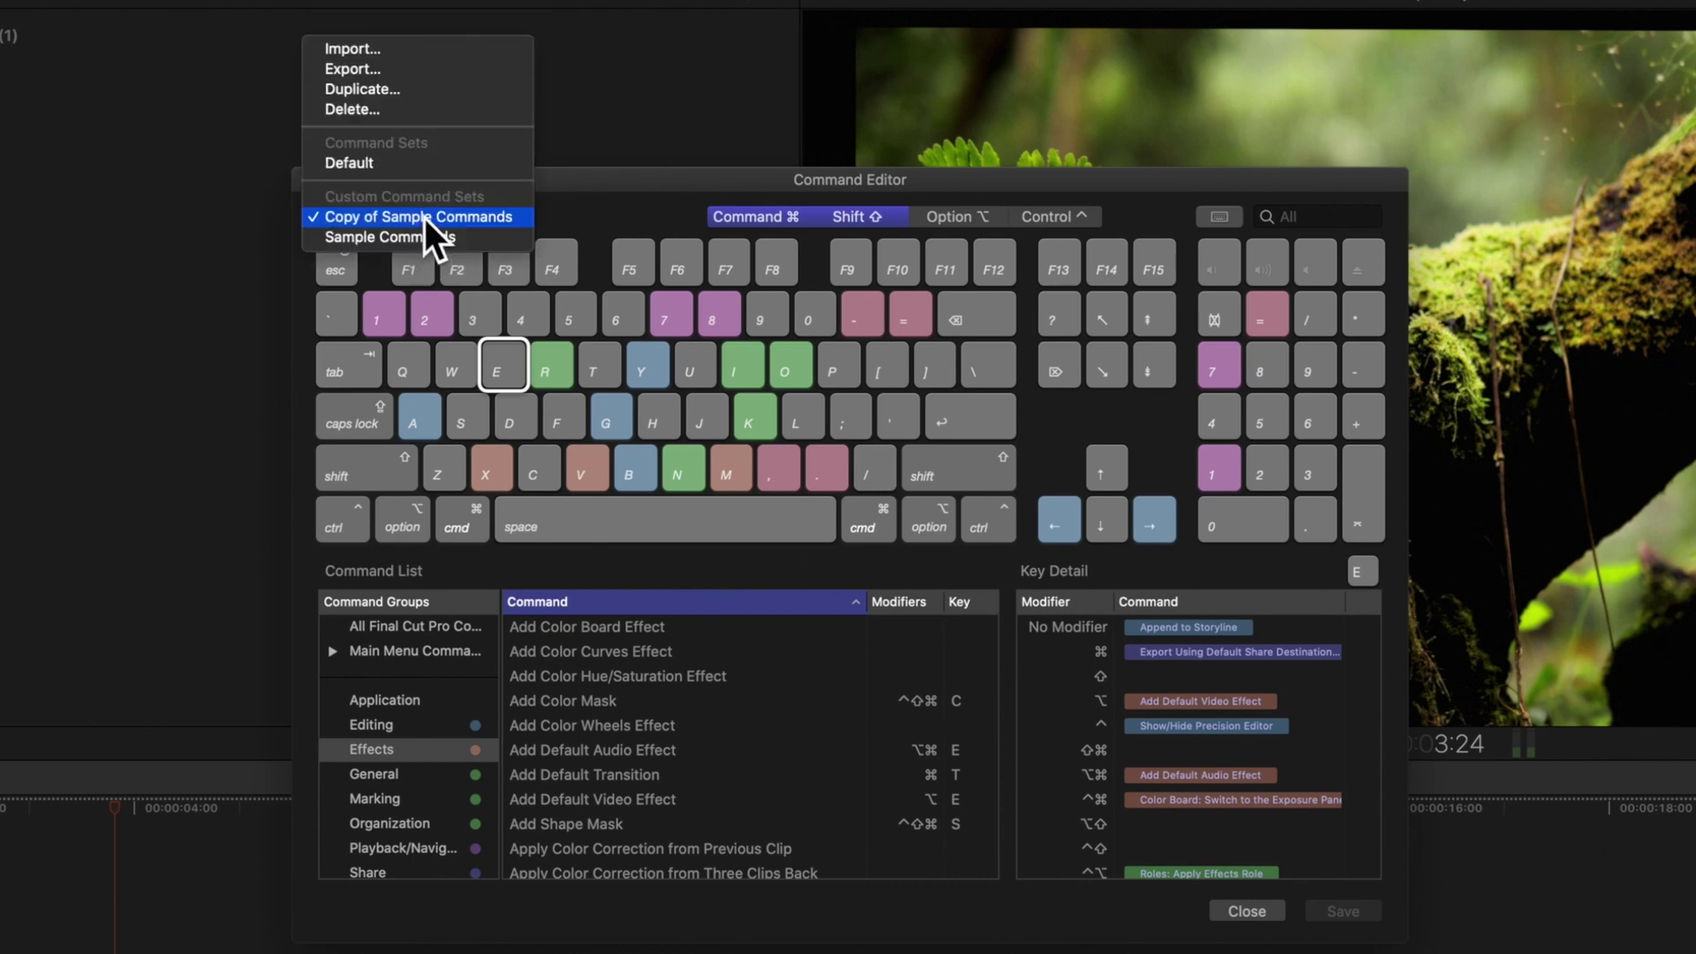
click(418, 89)
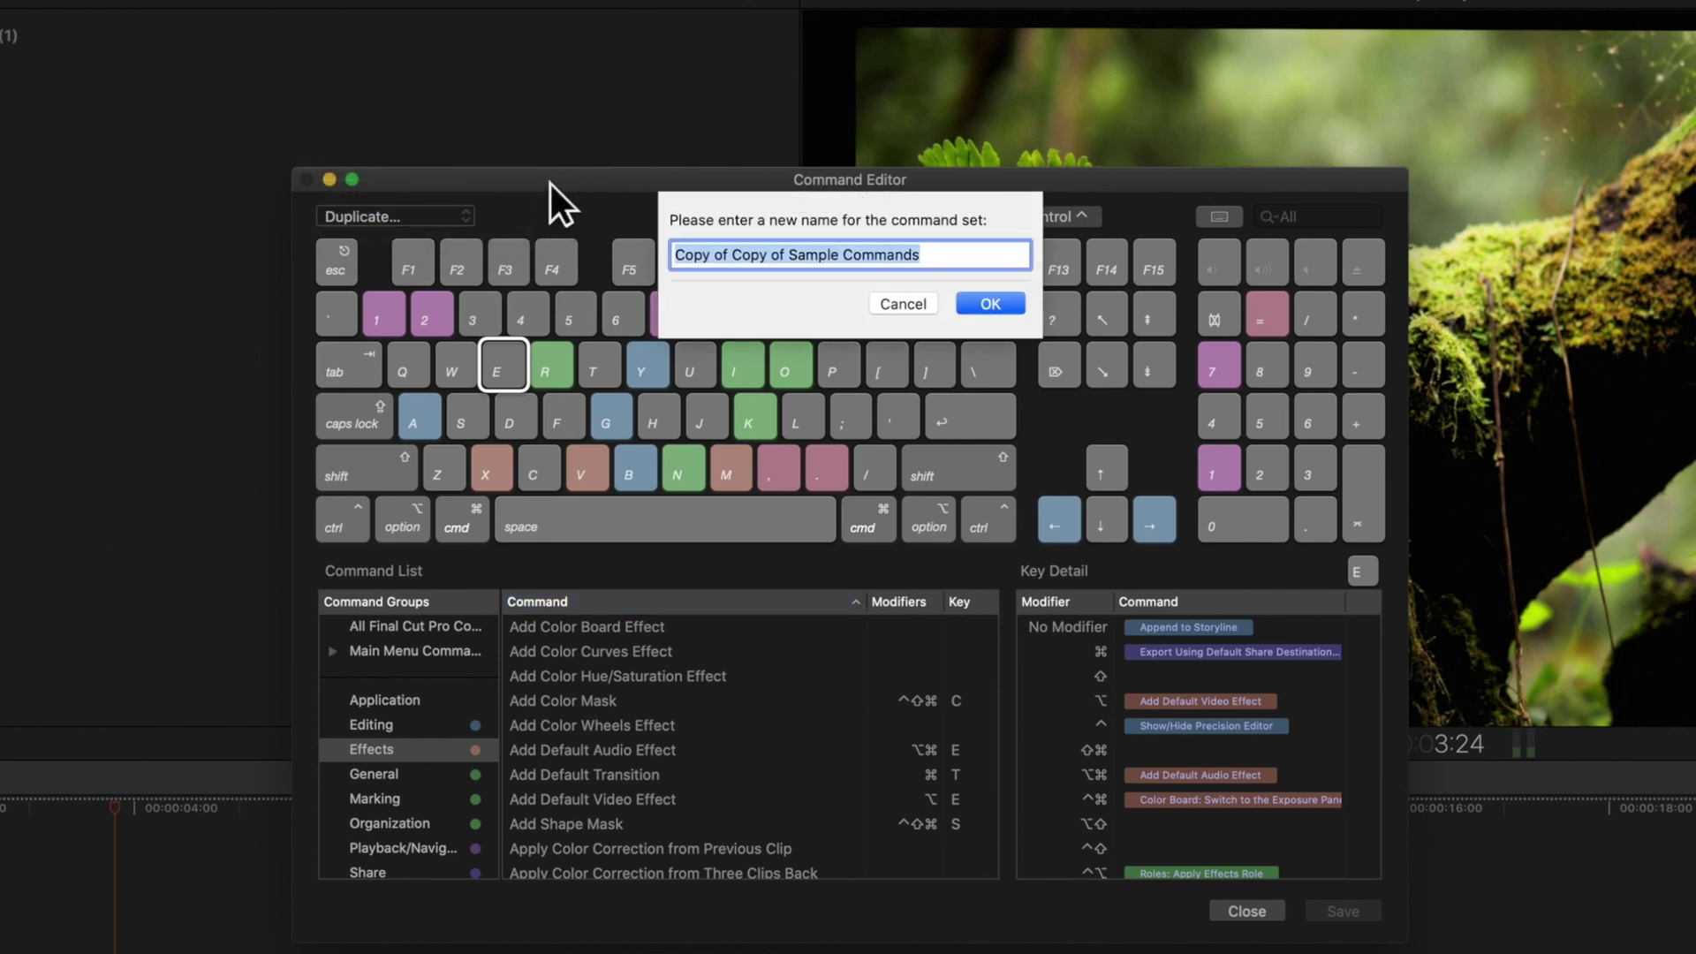
click(985, 303)
Step: Delete Copy of Copy of Sample Commands and check the remaining command sets
click(457, 224)
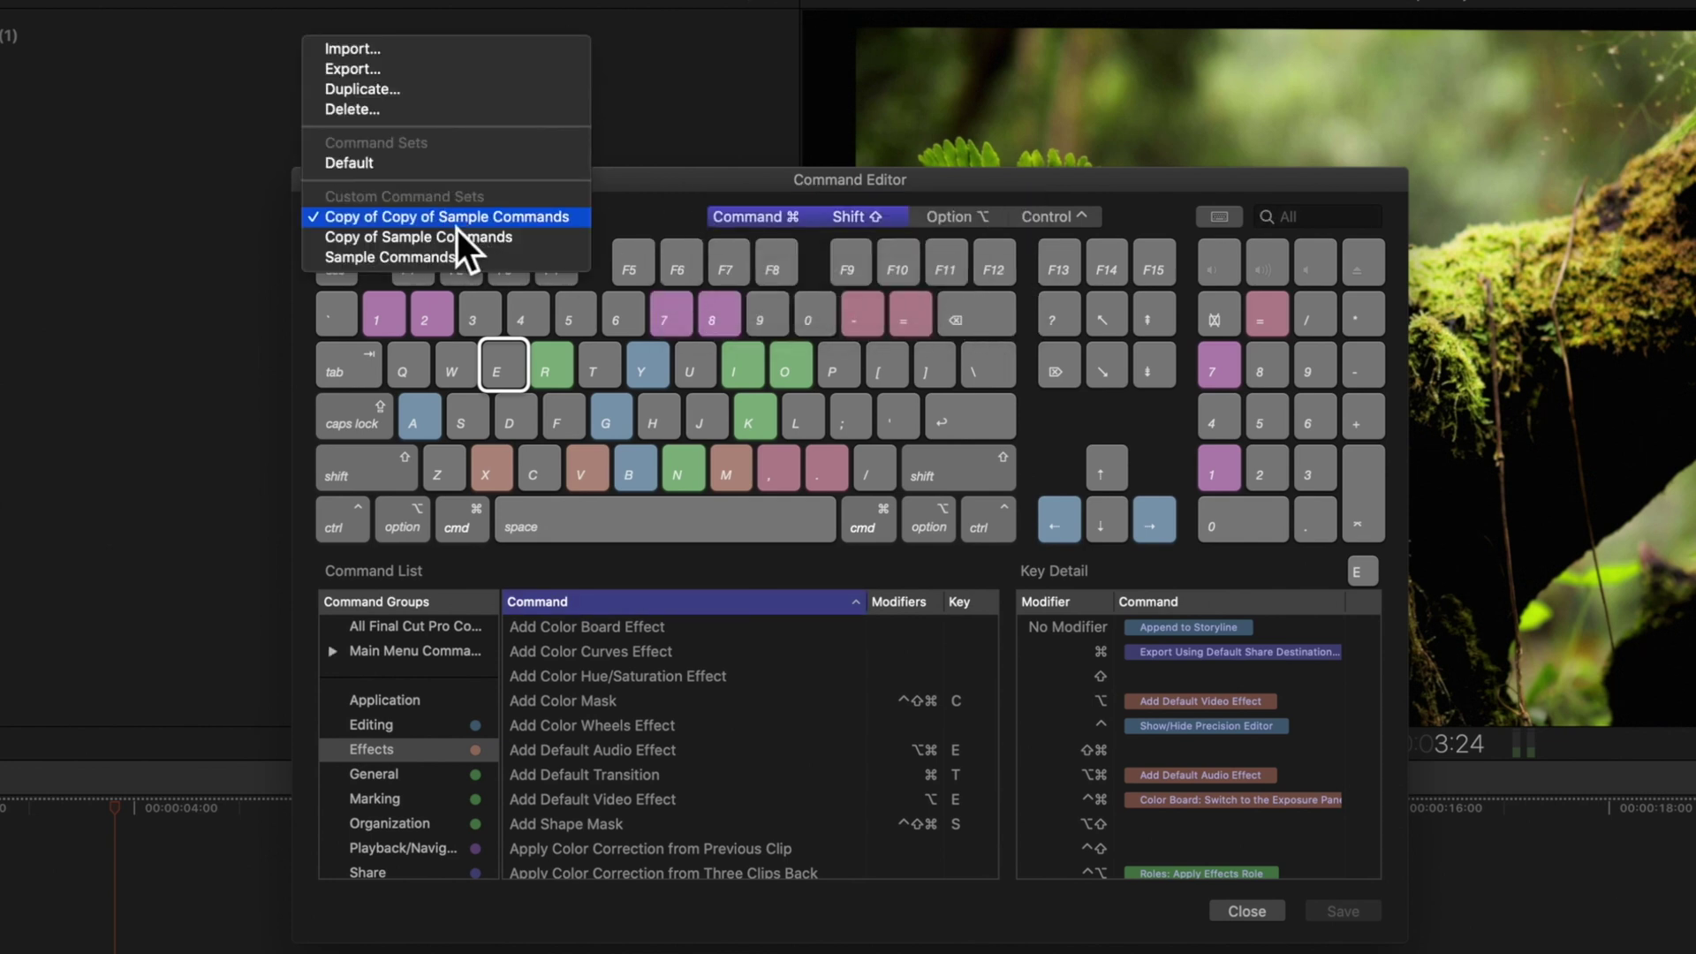
click(433, 120)
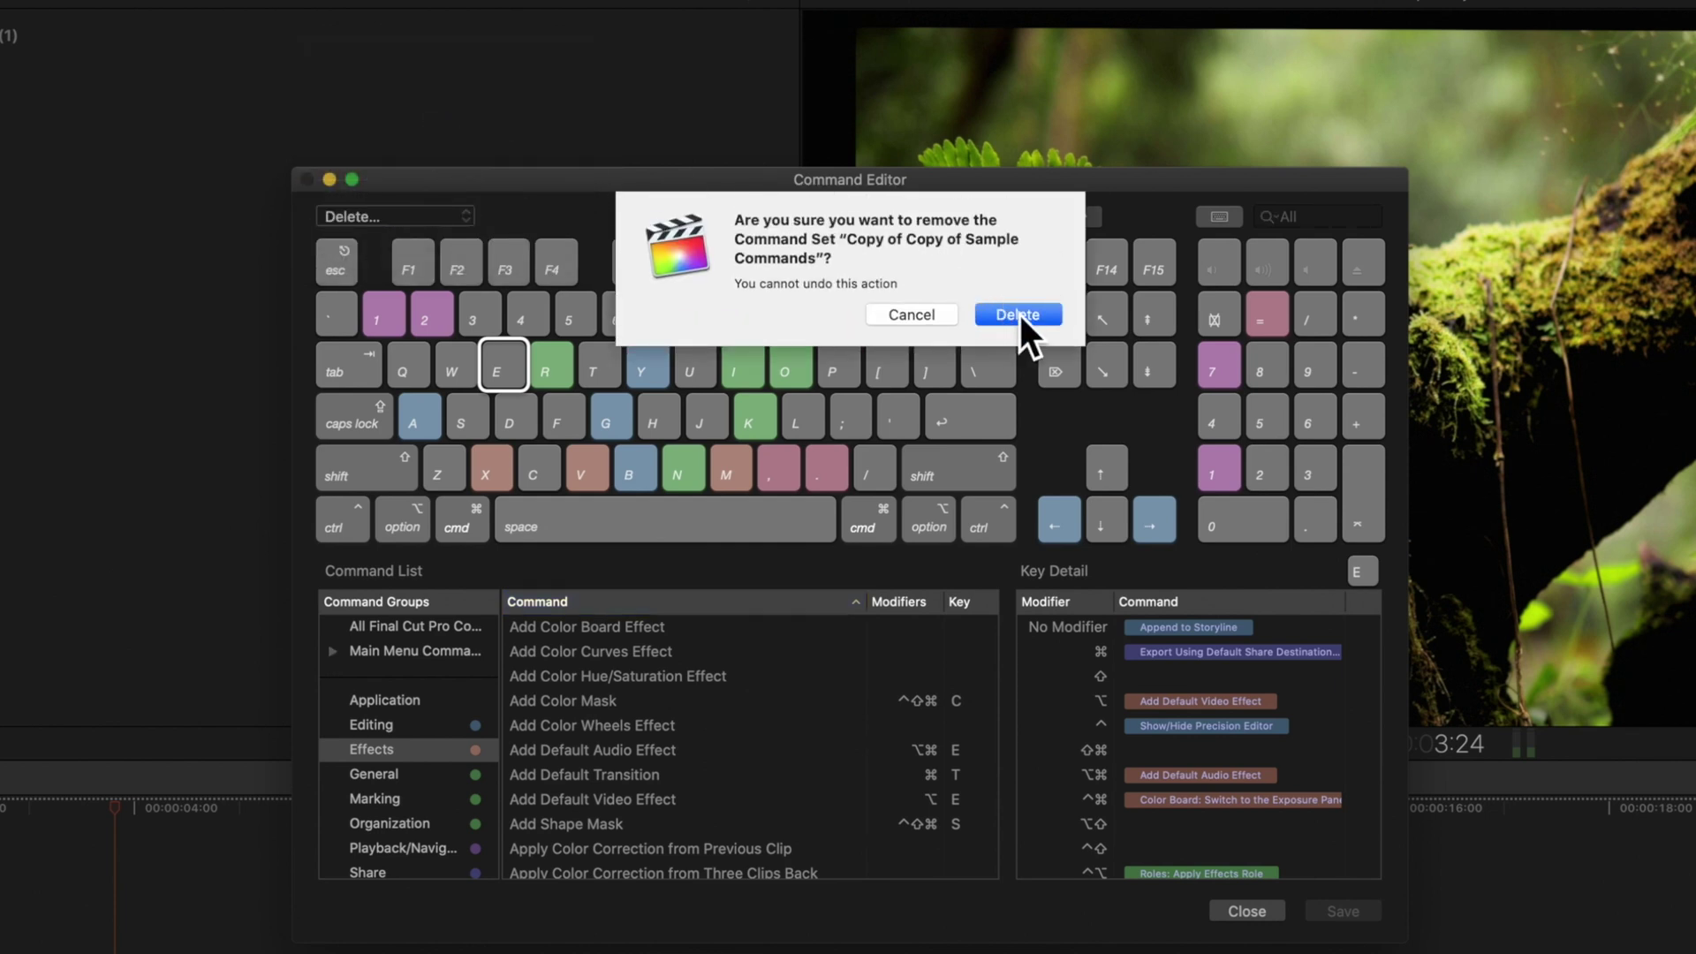
click(1021, 315)
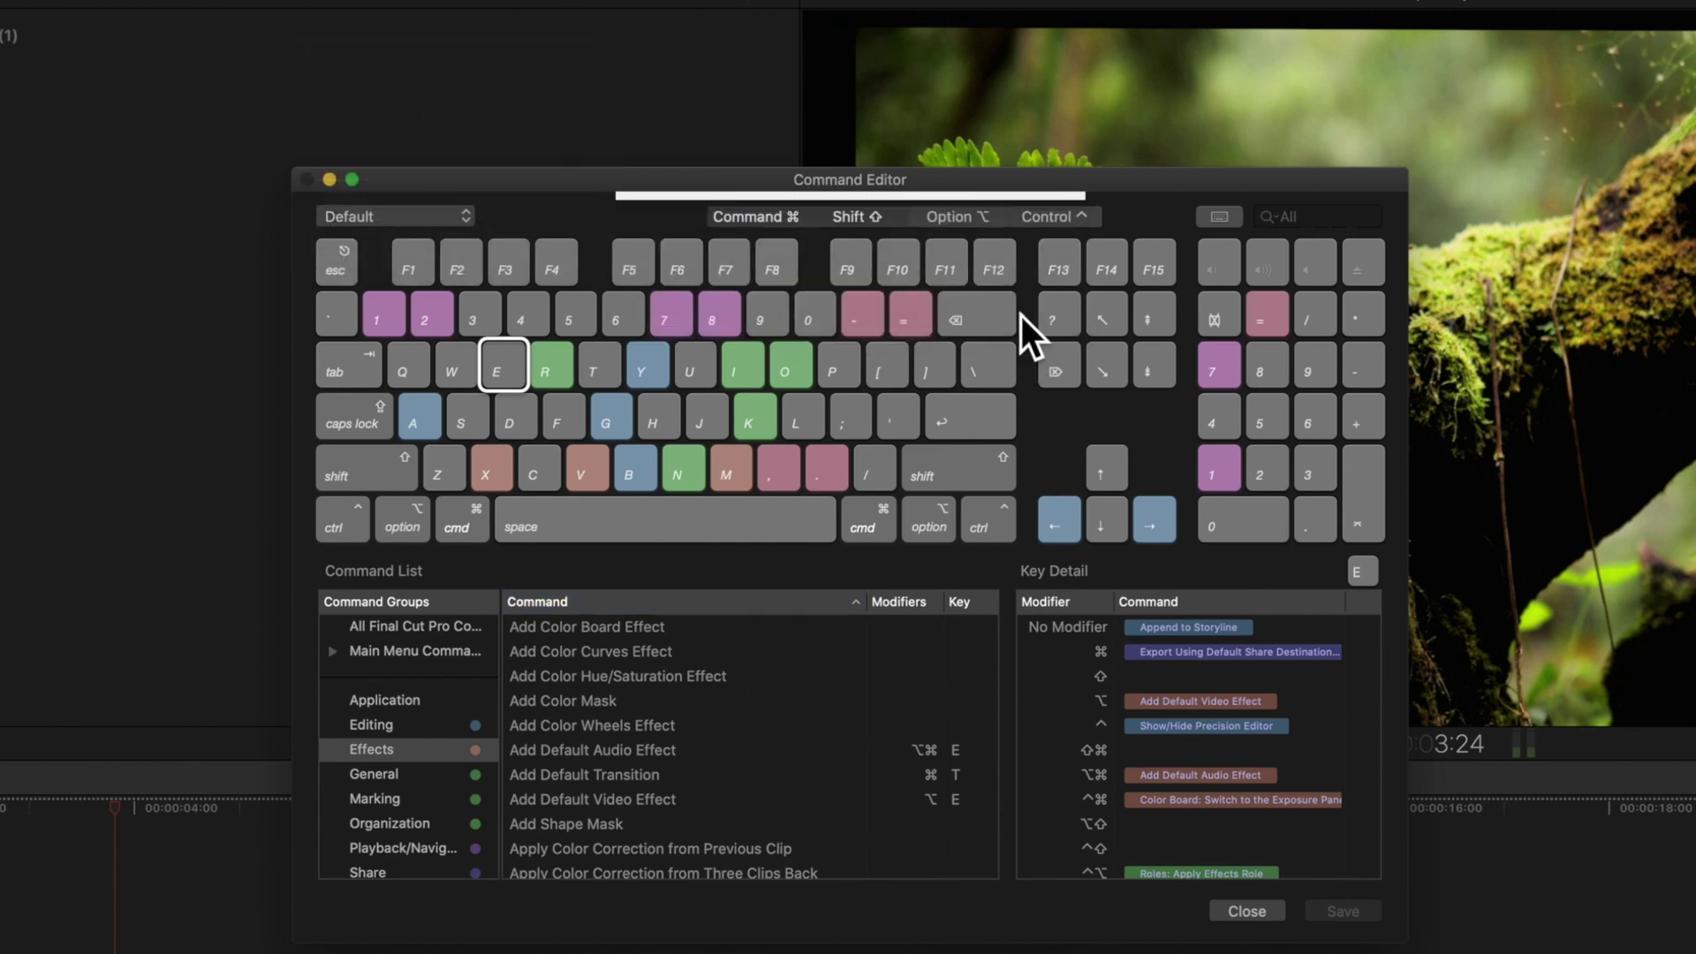
click(464, 226)
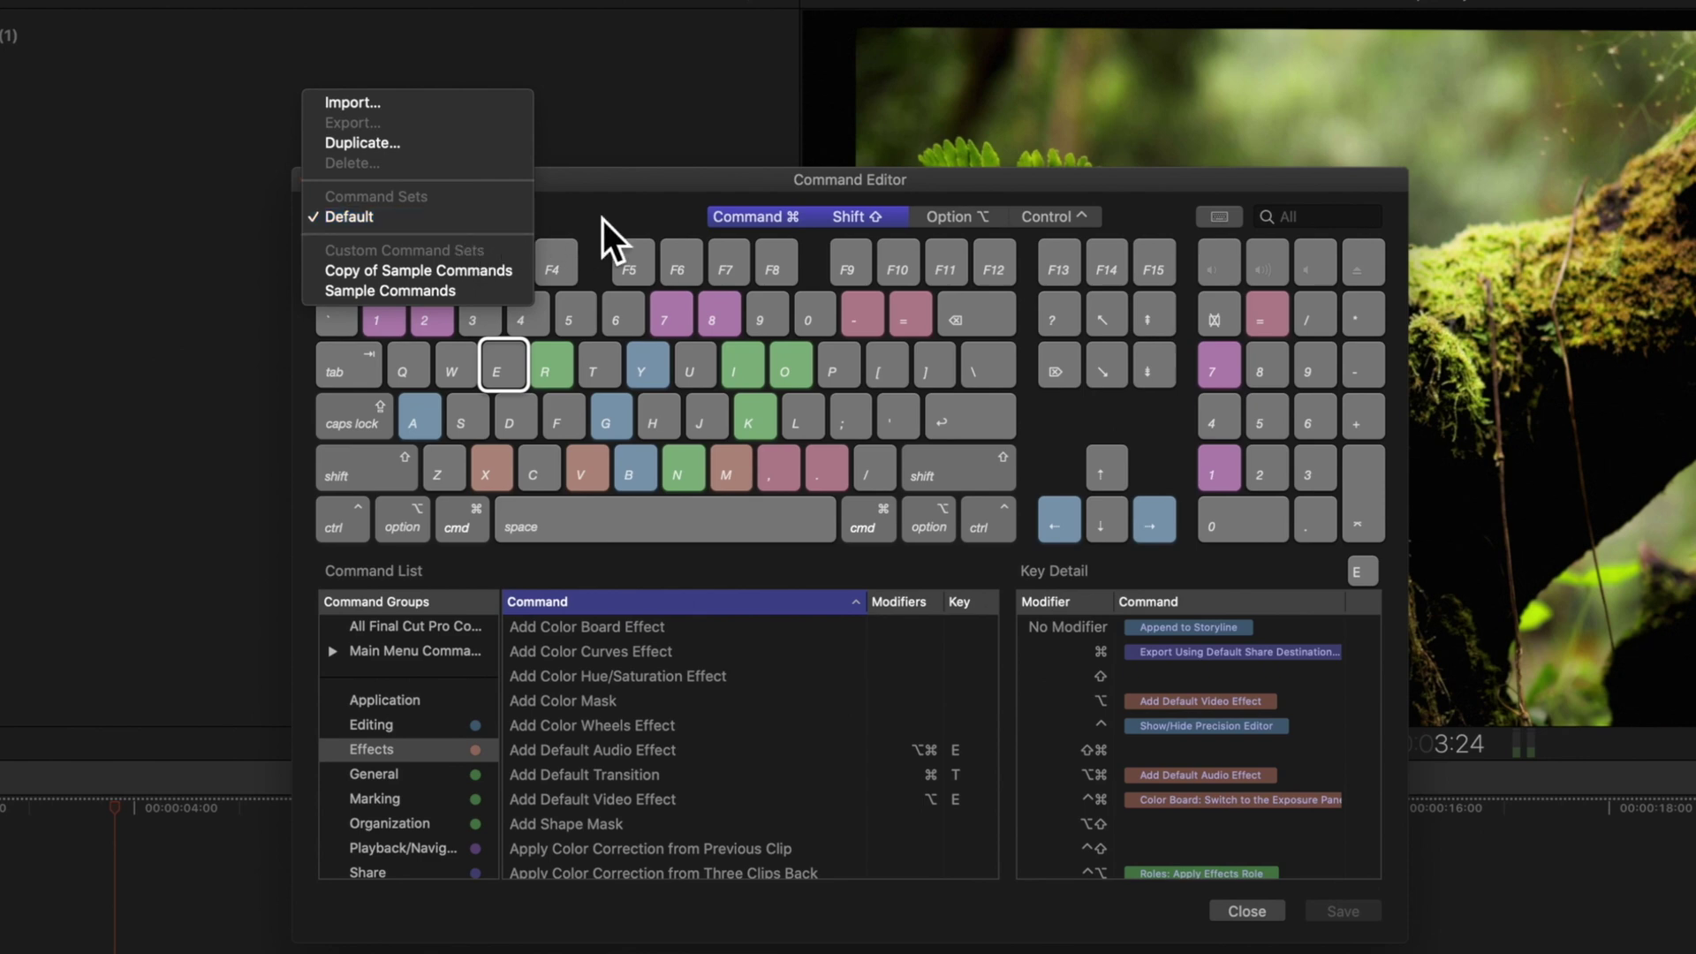